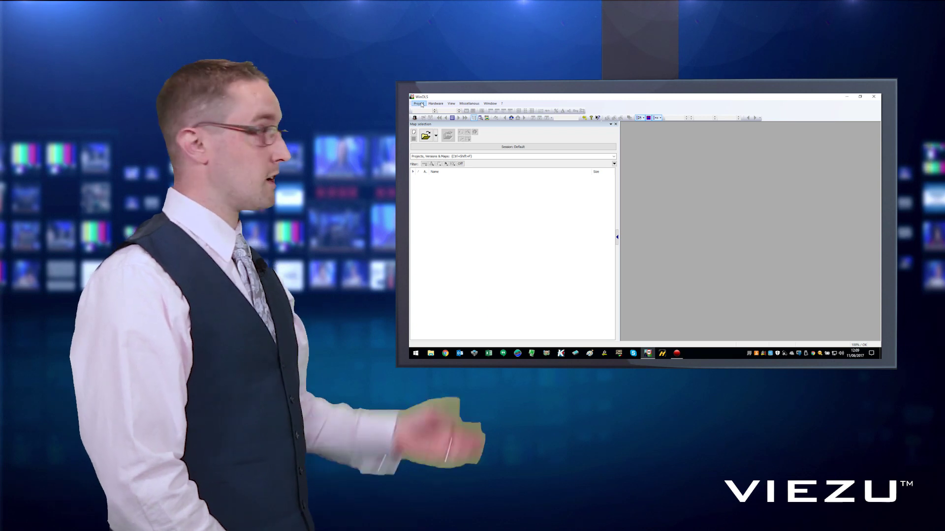
# Open the VW Passat (Original) project, maximize its hexdump and expand the Potential maps folder
pyautogui.click(420, 104)
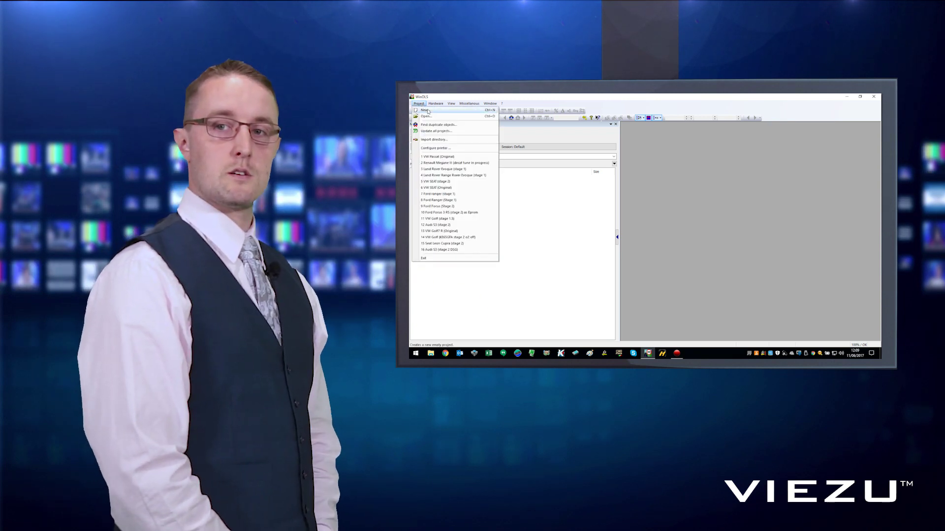
pyautogui.click(424, 110)
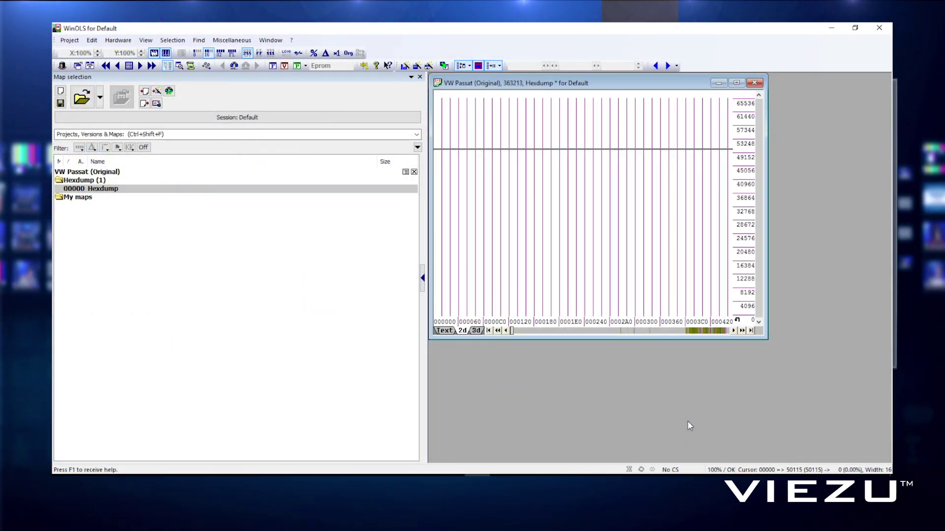
pyautogui.click(737, 83)
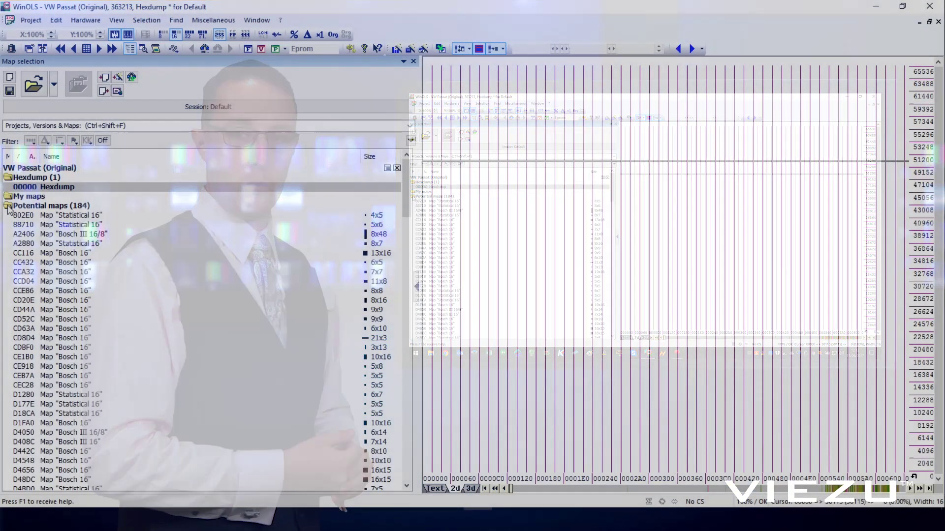
pyautogui.click(413, 197)
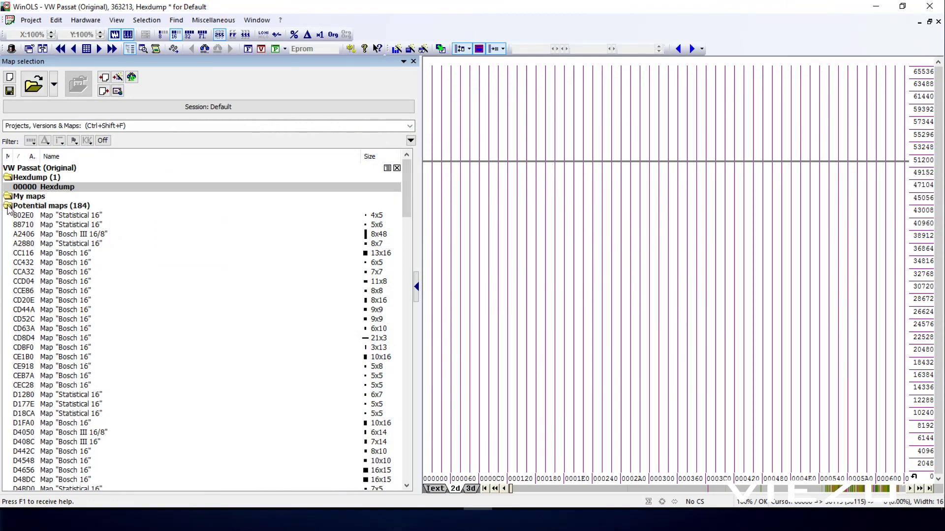
# Narrow the Name column and sort the potential maps by size, largest first
pyautogui.scroll(-11, 21, 248)
pyautogui.scroll(-4, 21, 248)
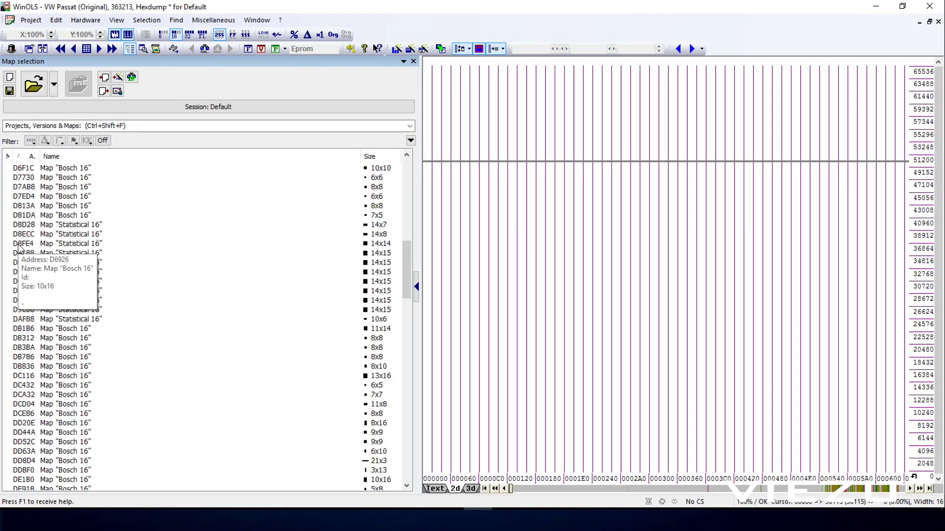
pyautogui.scroll(15, 20, 248)
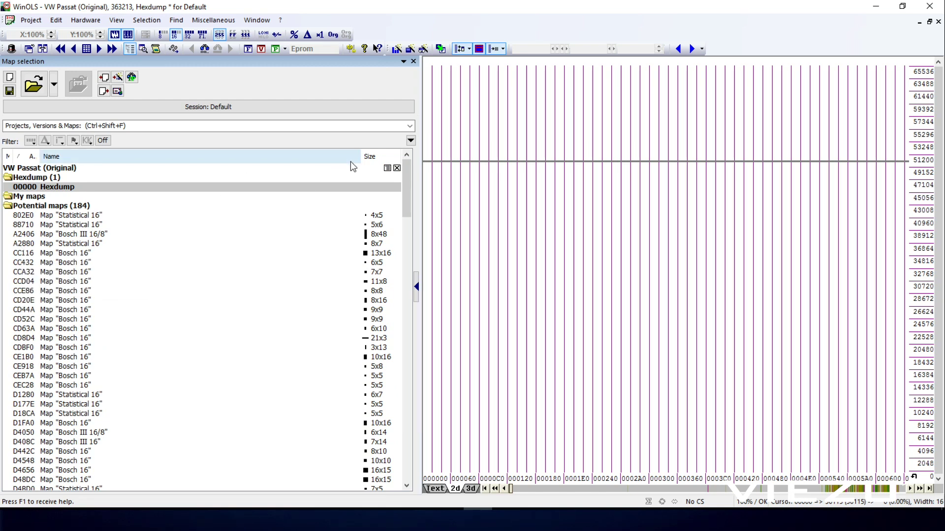
pyautogui.moveTo(361, 157); pyautogui.dragTo(328, 161)
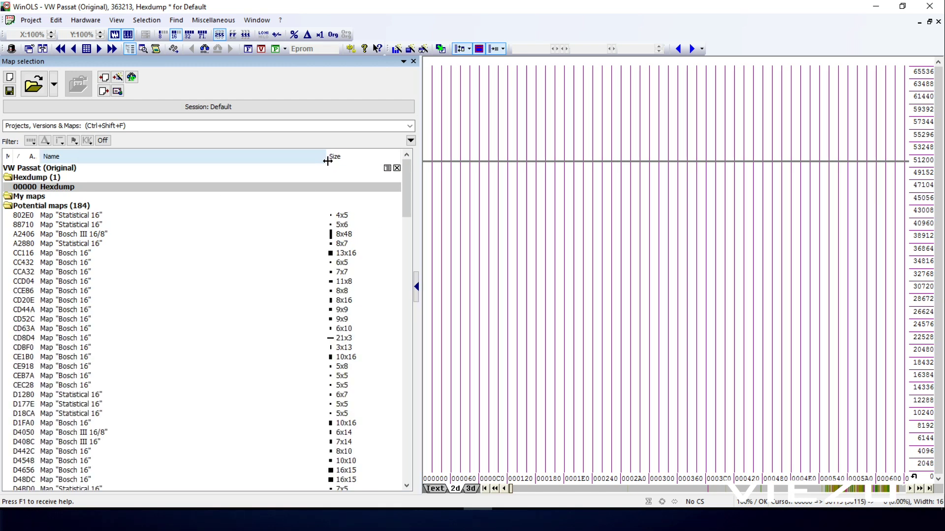
pyautogui.click(360, 157)
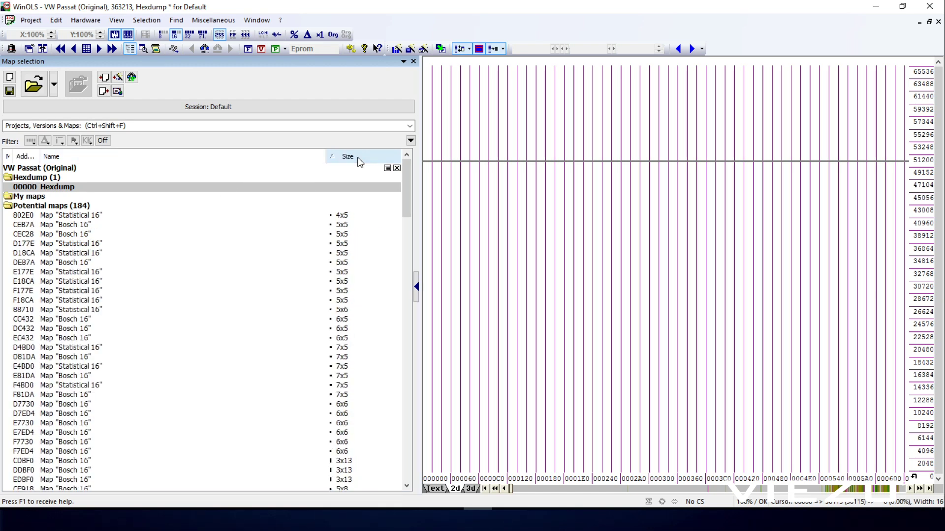
pyautogui.click(359, 161)
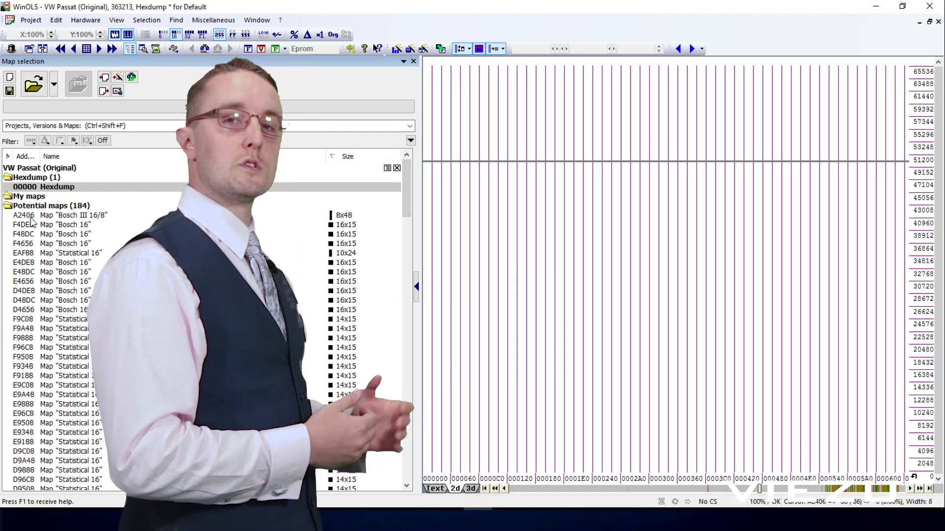
# Inspect the A2406 Bosch III 16/8 map and the F4DE8 16x15 Bosch 16 map
pyautogui.click(52, 217)
pyautogui.scroll(-3, 639, 314)
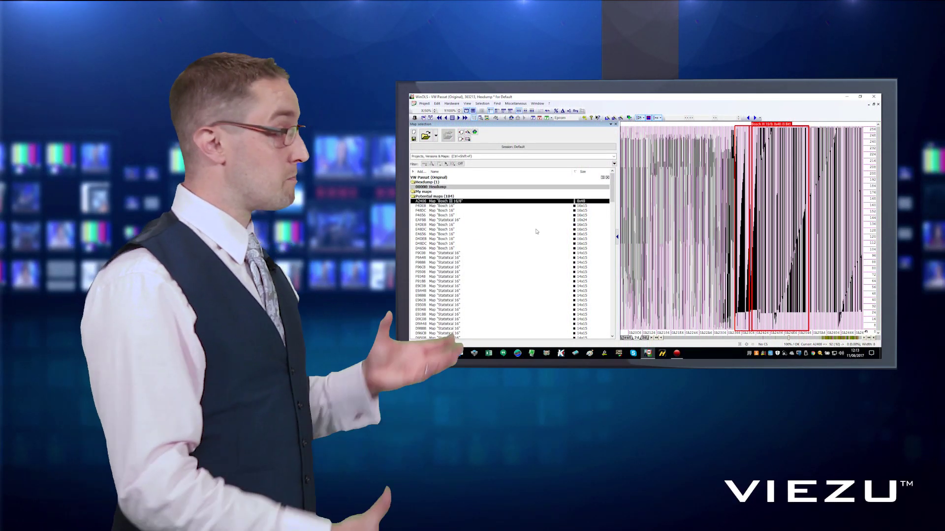
pyautogui.click(424, 206)
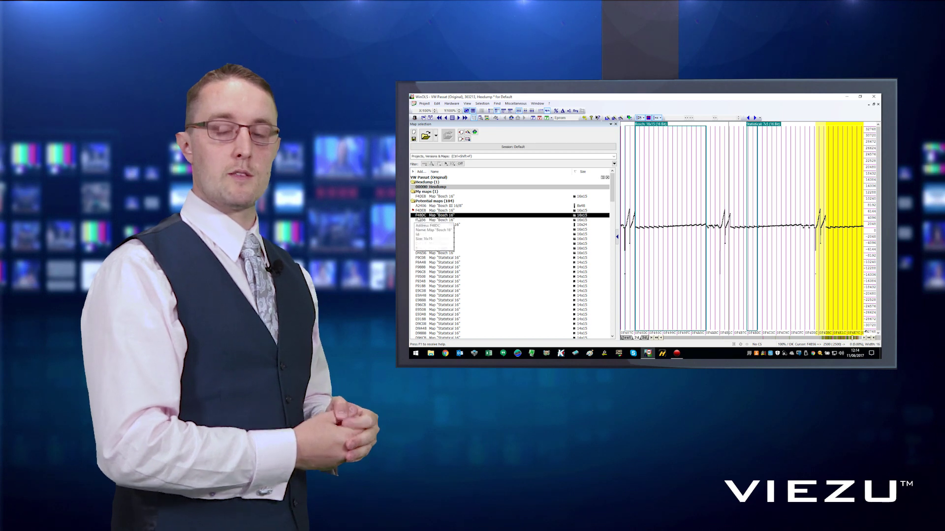
# Select the F48DC Bosch 16 map and show it as a 3D surface preview
pyautogui.click(421, 216)
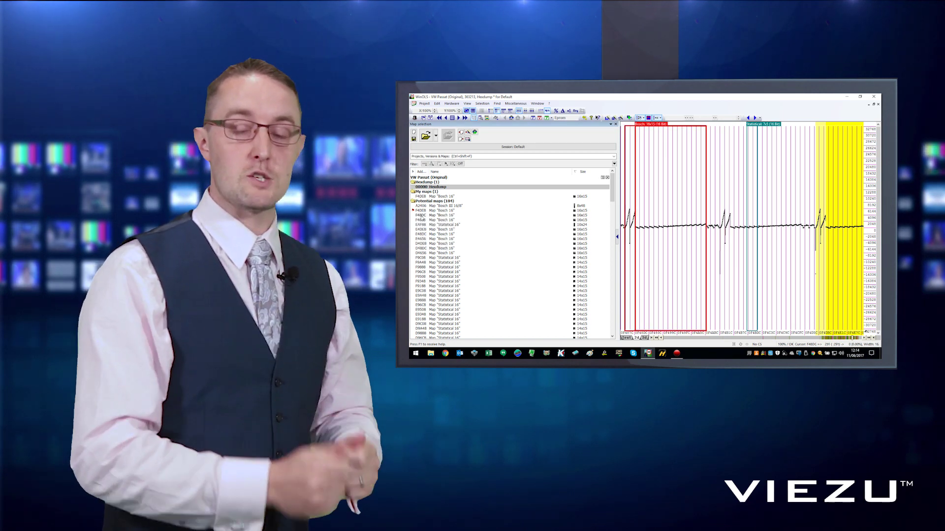
pyautogui.press('Left')
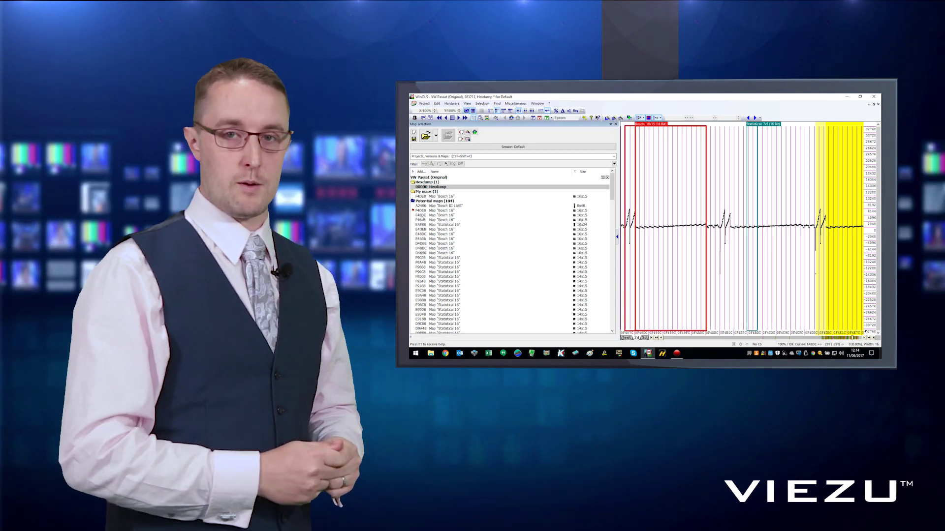
pyautogui.click(421, 215)
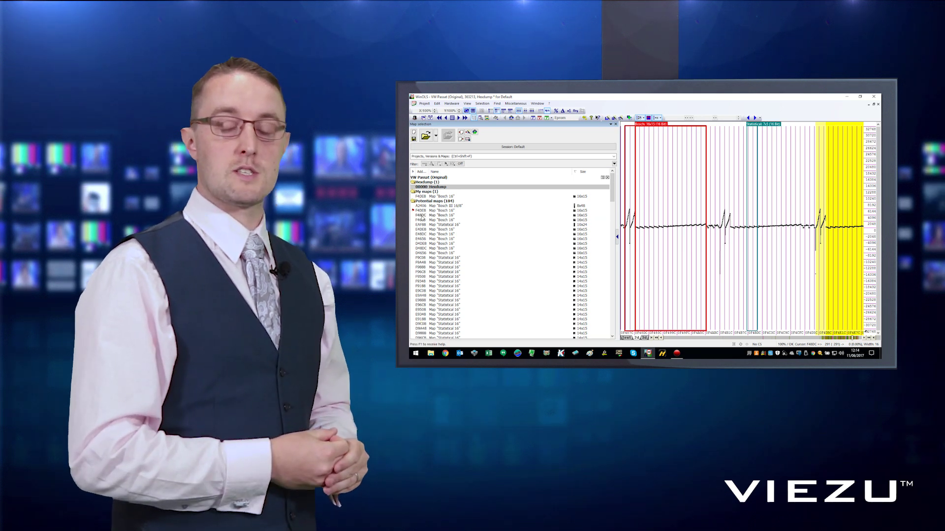
pyautogui.click(482, 121)
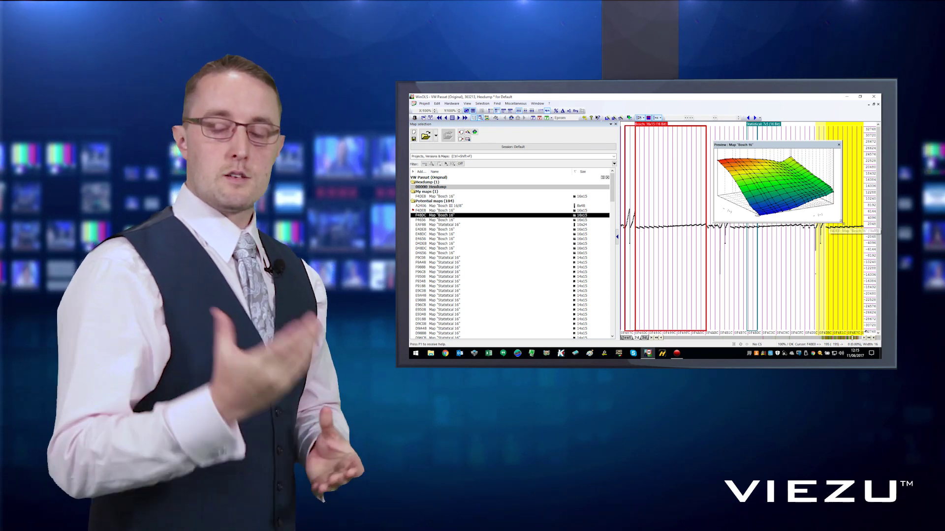
# Enlarge and rotate the F48DC 3D preview, move it aside, and switch the graph to signed values
pyautogui.moveTo(842, 223); pyautogui.dragTo(853, 254)
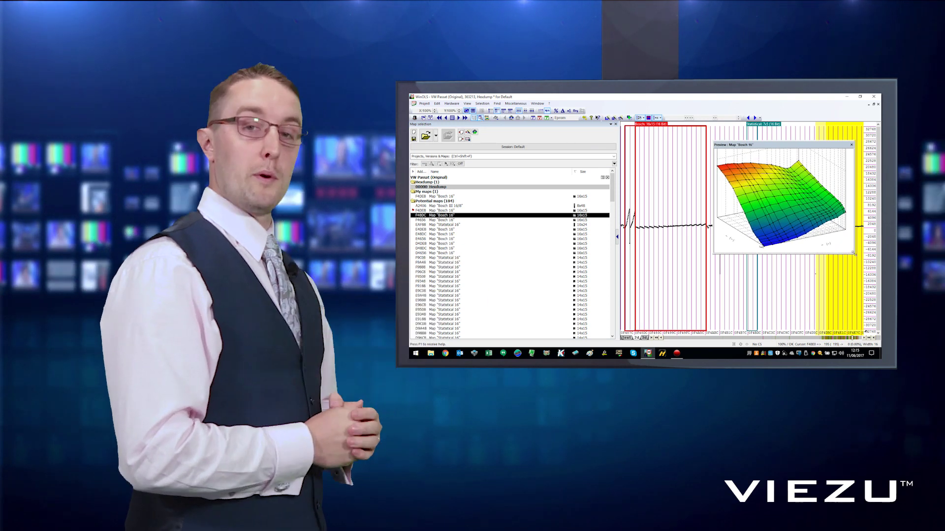
pyautogui.moveTo(782, 255); pyautogui.dragTo(754, 249)
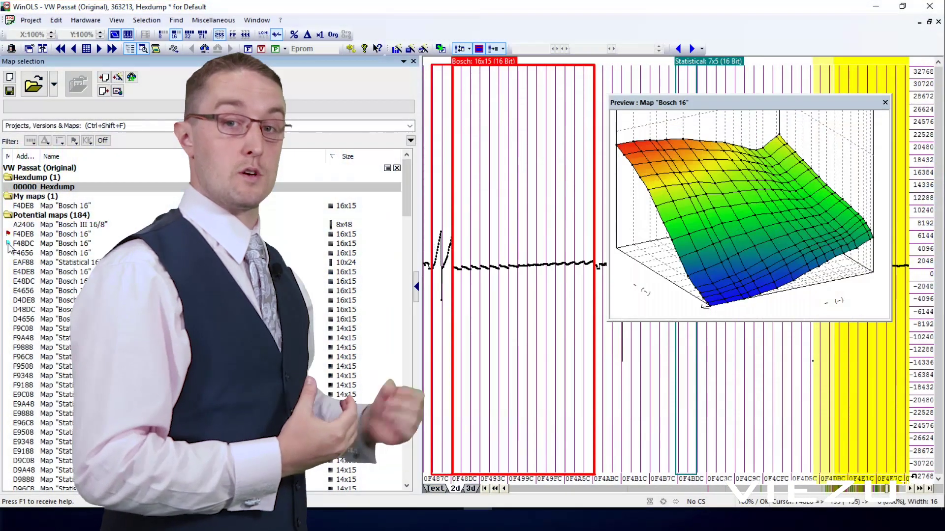
pyautogui.click(9, 248)
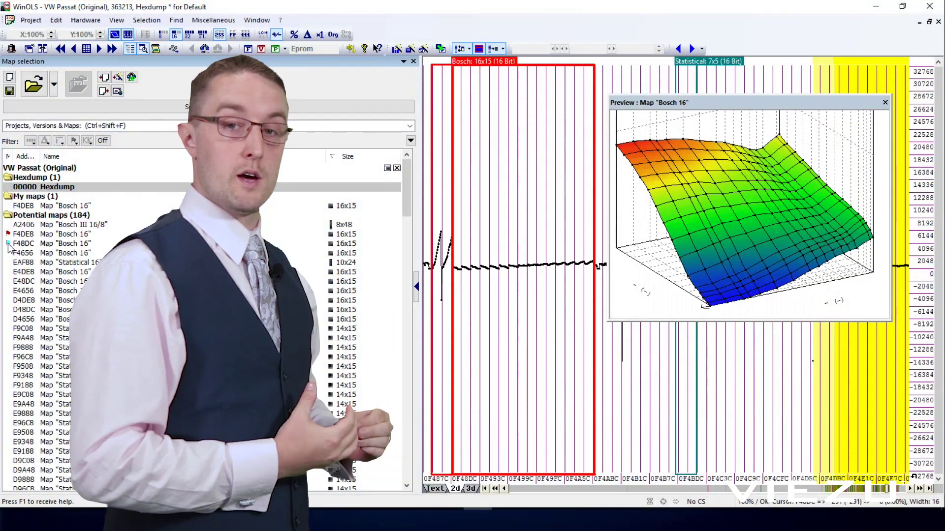
pyautogui.click(22, 245)
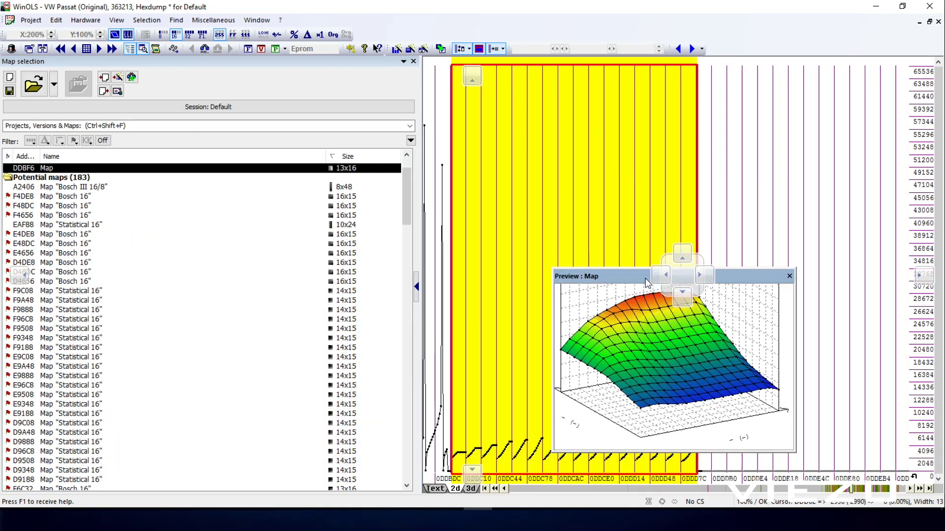
pyautogui.moveTo(645, 279); pyautogui.dragTo(648, 338)
pyautogui.click(277, 36)
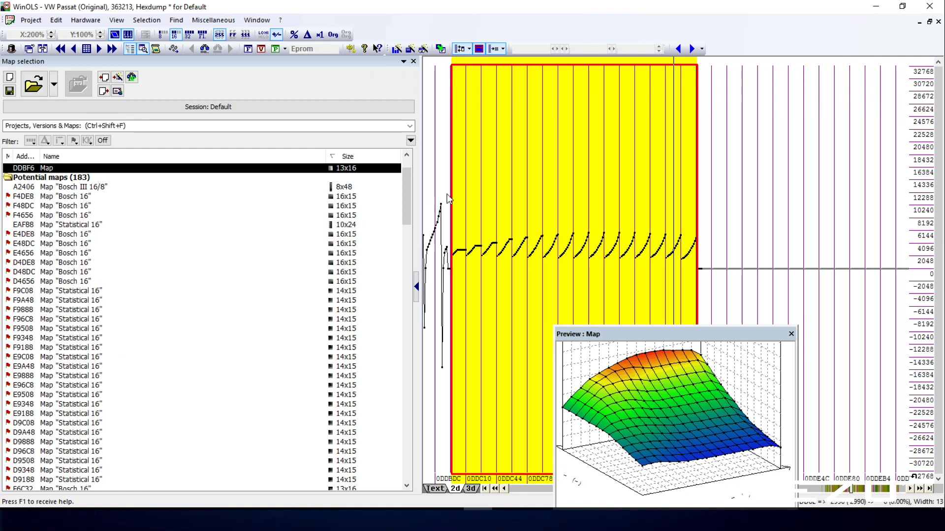
pyautogui.click(14, 173)
# Step through the maps from DAF88 down to the EDBF0 3x13 Bosch 16 map
pyautogui.moveTo(406, 190); pyautogui.dragTo(411, 418)
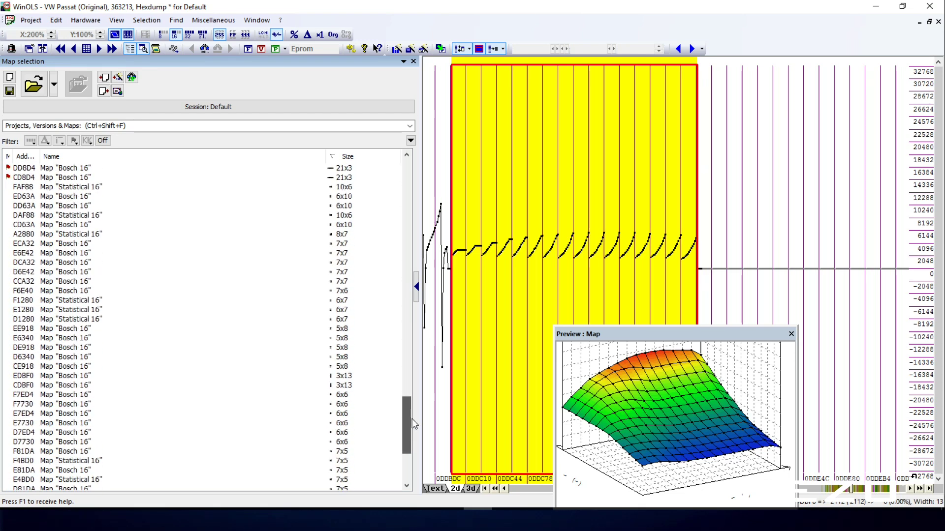
pyautogui.click(20, 216)
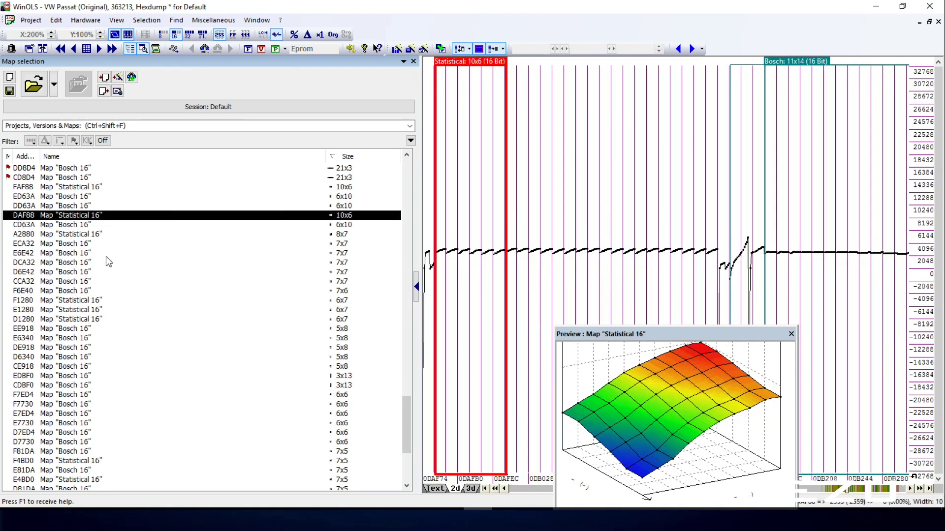
pyautogui.press('Down')
pyautogui.press('Down')
pyautogui.press('Down')
pyautogui.press('Down')
pyautogui.press('Down')
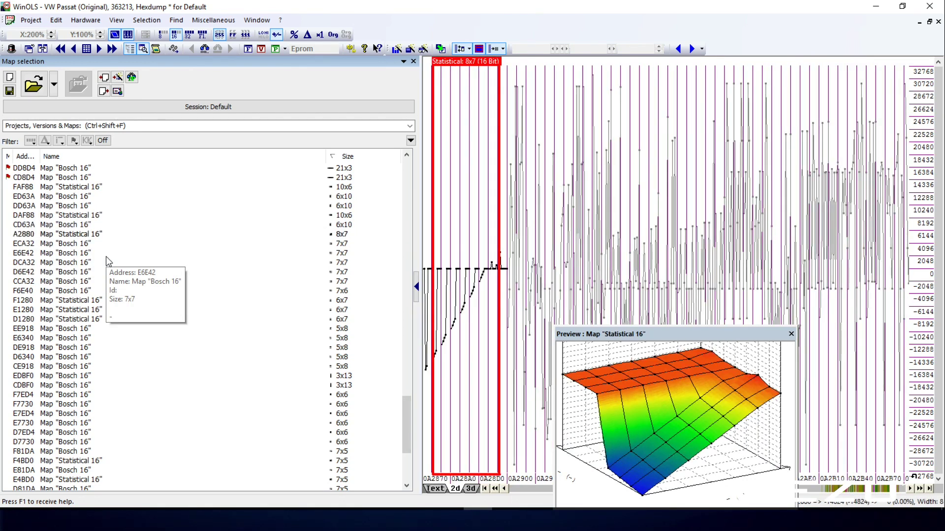
pyautogui.press('Down')
pyautogui.press('Down')
pyautogui.press('Down')
pyautogui.press('Down')
pyautogui.press('Down')
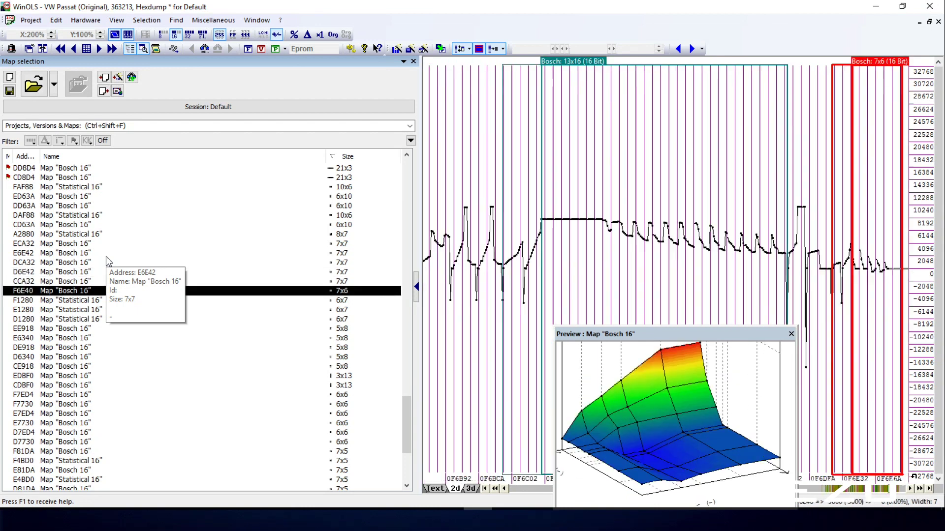
pyautogui.press('Down')
pyautogui.press('Down')
pyautogui.press('Down')
pyautogui.press('Down')
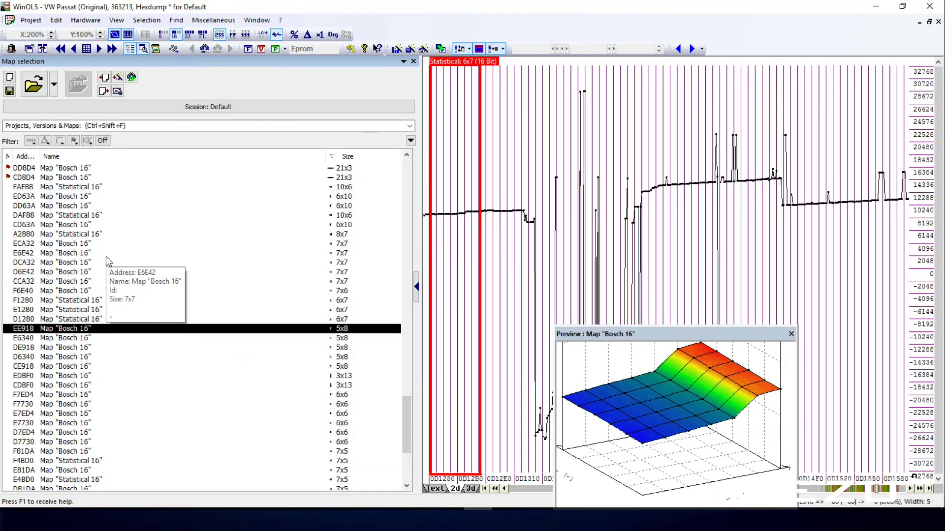
pyautogui.press('Down')
pyautogui.press('Down')
pyautogui.press('Down')
pyautogui.press('Down')
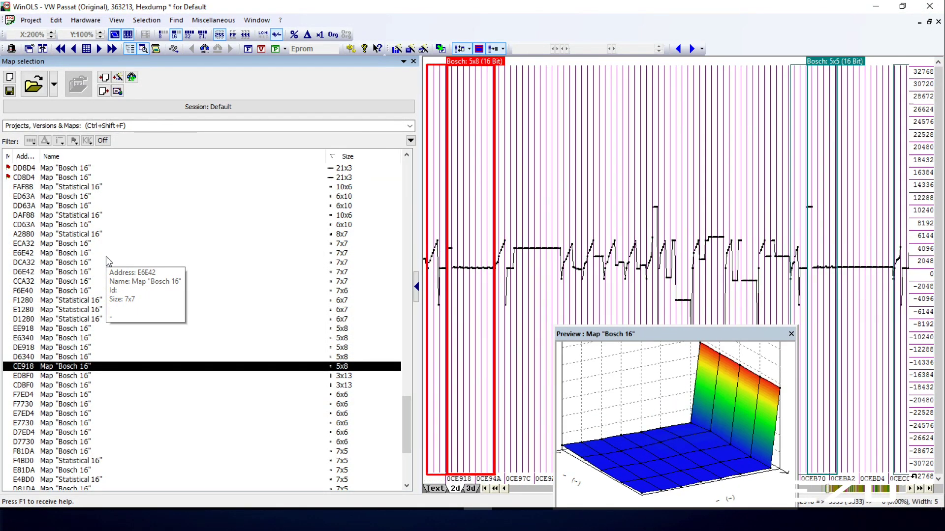
pyautogui.press('Up')
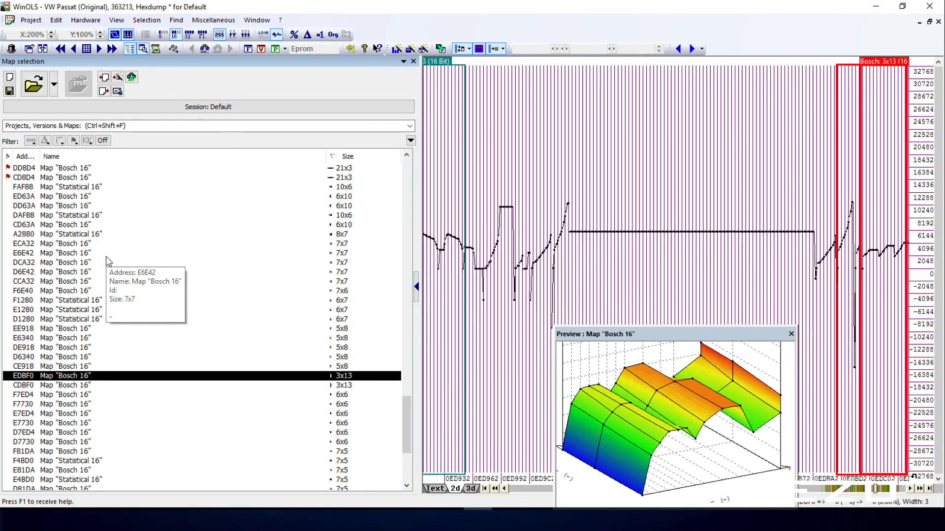
pyautogui.press('Down')
pyautogui.press('Up')
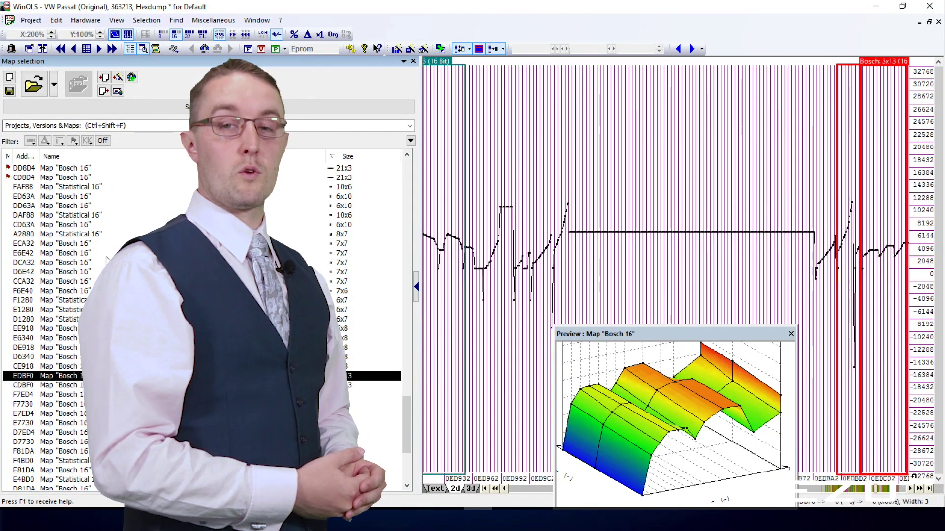
# Centre the hexdump graph on the EDBF0 map region and select it
pyautogui.scroll(-5, 616, 270)
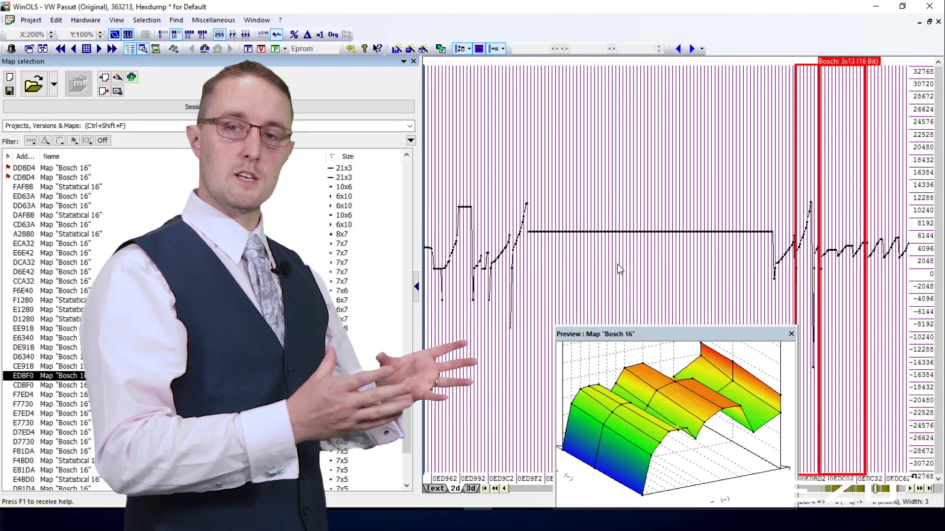
pyautogui.scroll(-3, 619, 269)
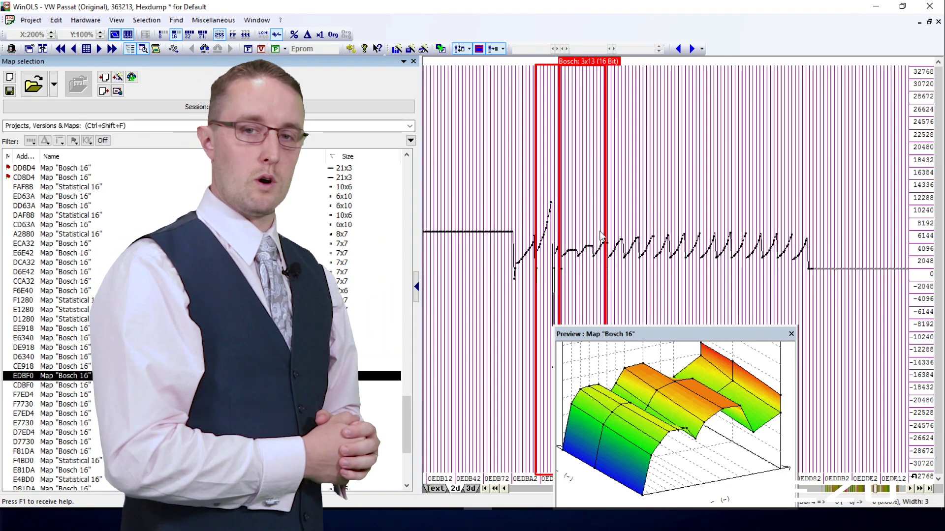
pyautogui.click(585, 69)
# Delete the EDBF0 map marker and close the 3D preview
pyautogui.rightClick(585, 69)
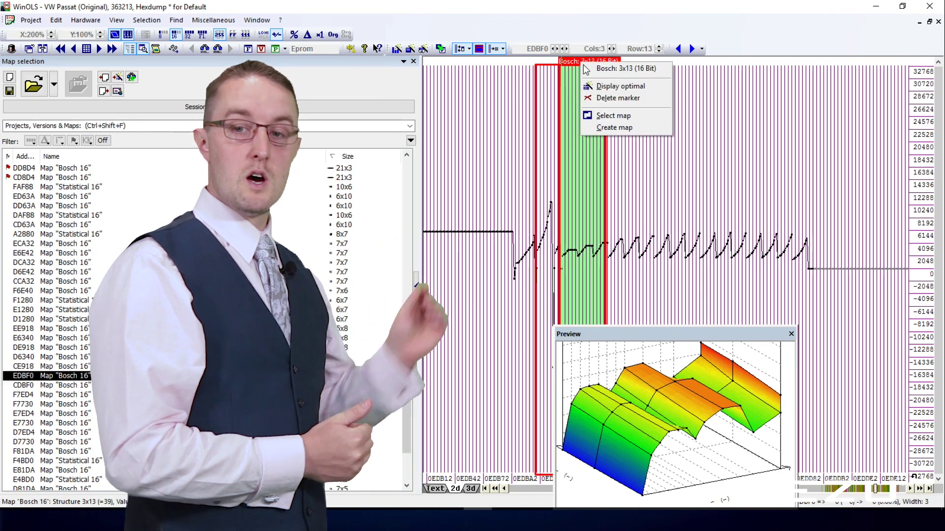
pyautogui.click(610, 97)
pyautogui.click(144, 50)
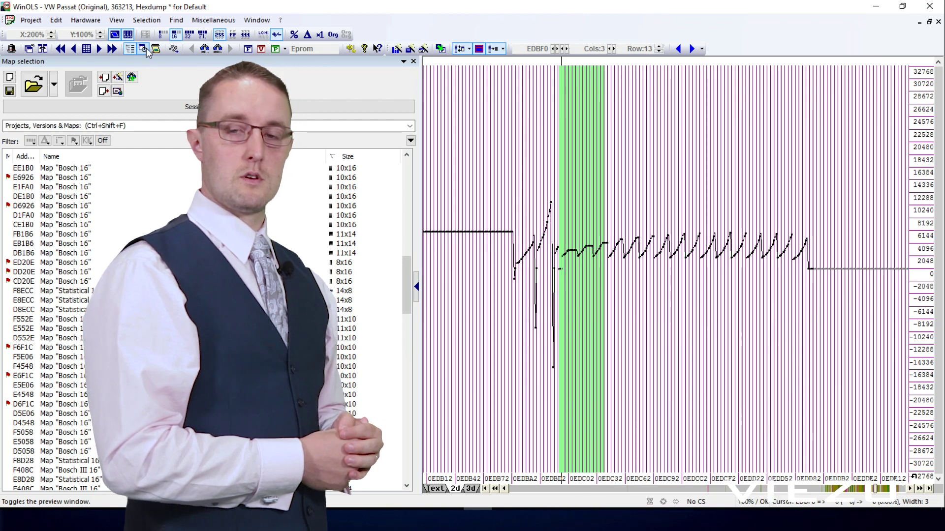
# Define a 13-column map starting at EDBF6 and open it as a value table
pyautogui.moveTo(595, 204); pyautogui.dragTo(792, 201)
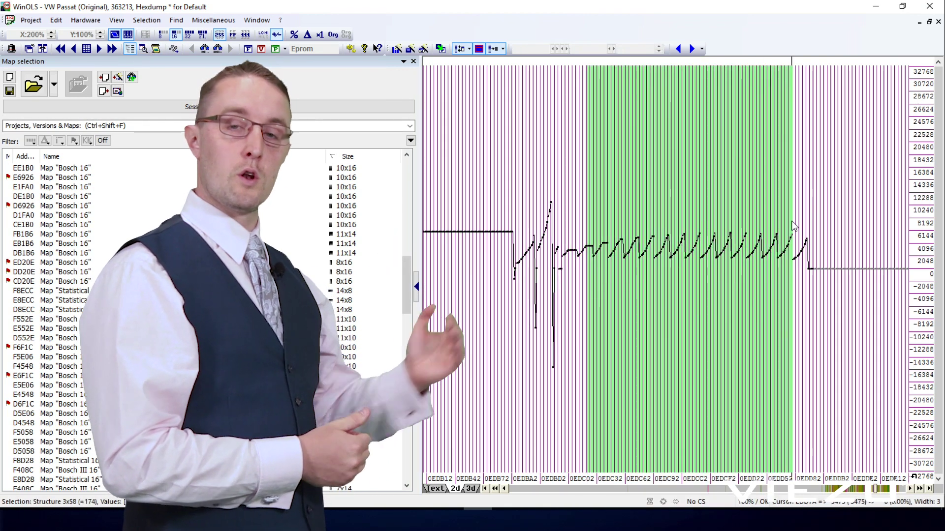
pyautogui.rightClick(715, 199)
pyautogui.click(740, 243)
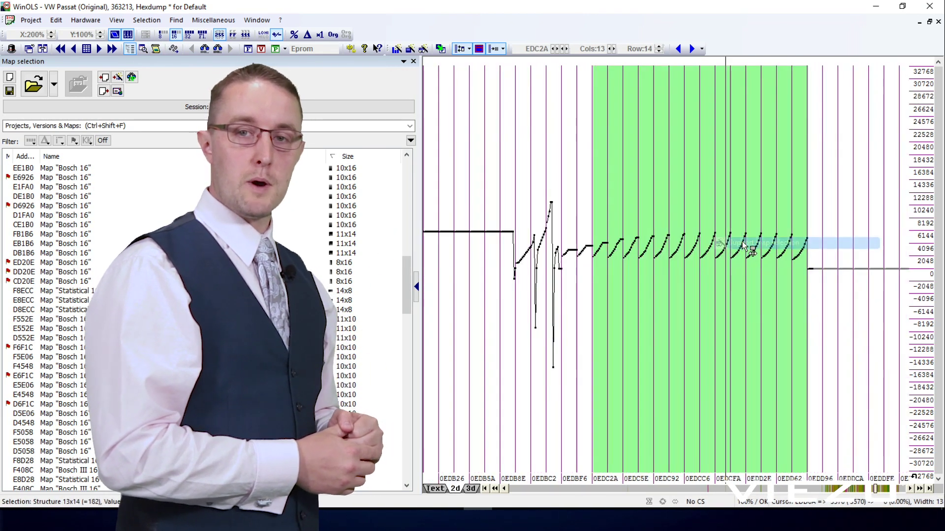
pyautogui.moveTo(597, 211); pyautogui.dragTo(566, 207)
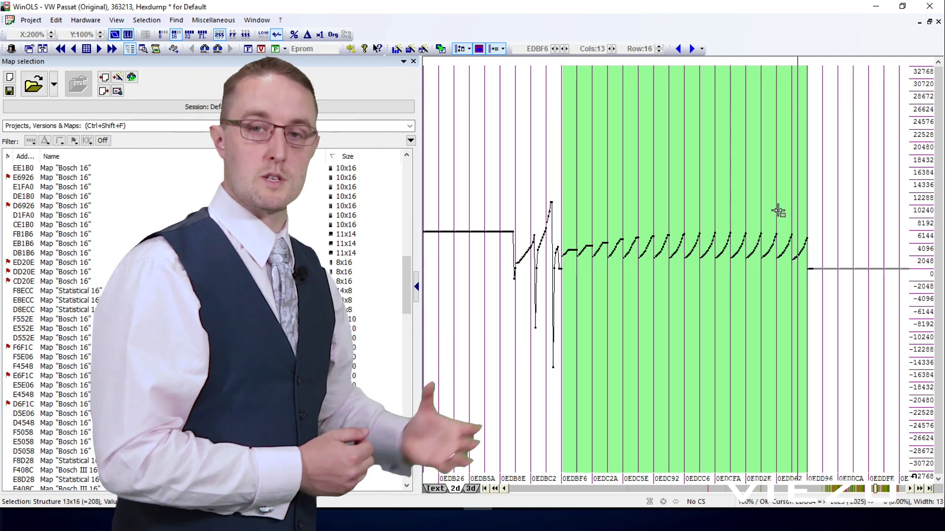
pyautogui.press('k')
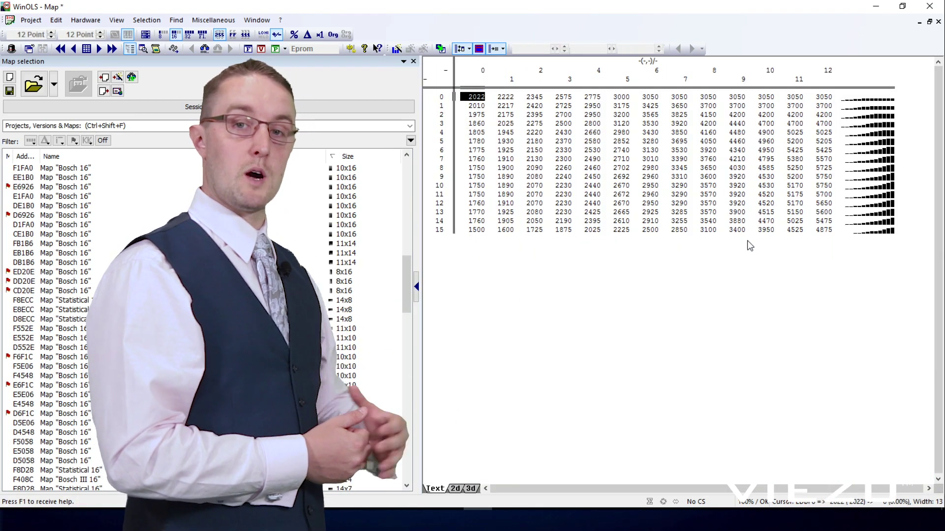
pyautogui.click(470, 489)
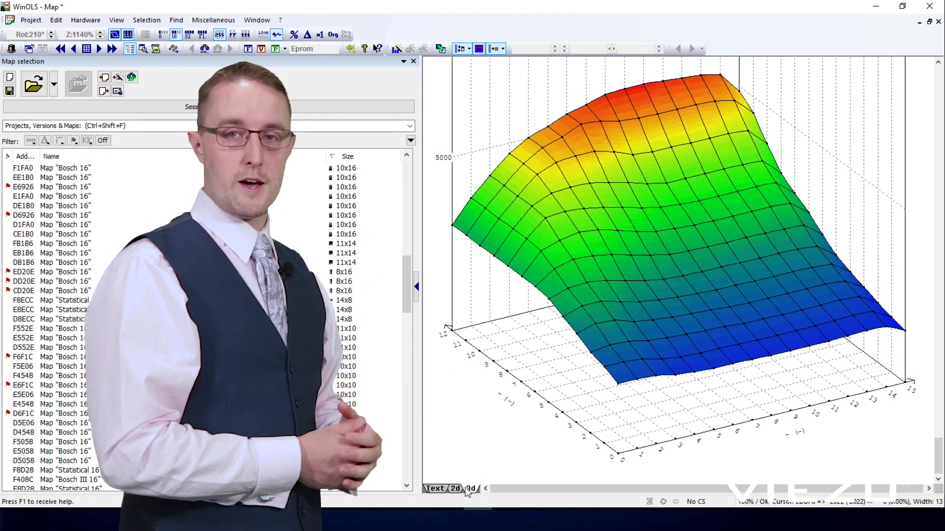
pyautogui.click(435, 488)
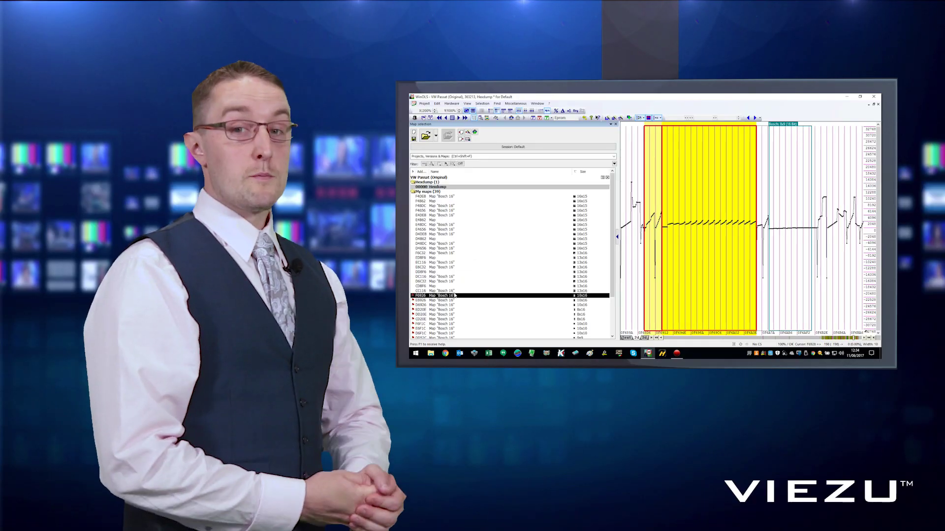
# Find the ED20E Bosch 16 map in the list and open it
pyautogui.click(422, 301)
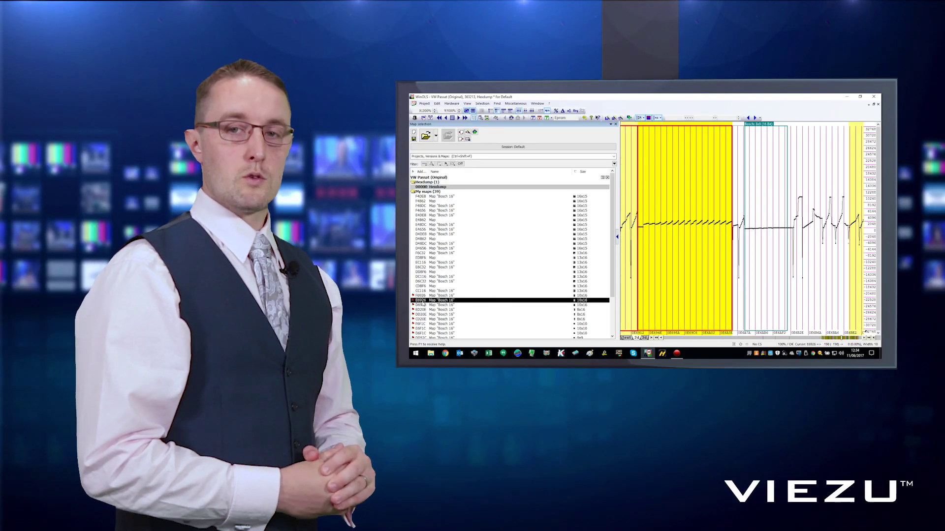
pyautogui.click(423, 305)
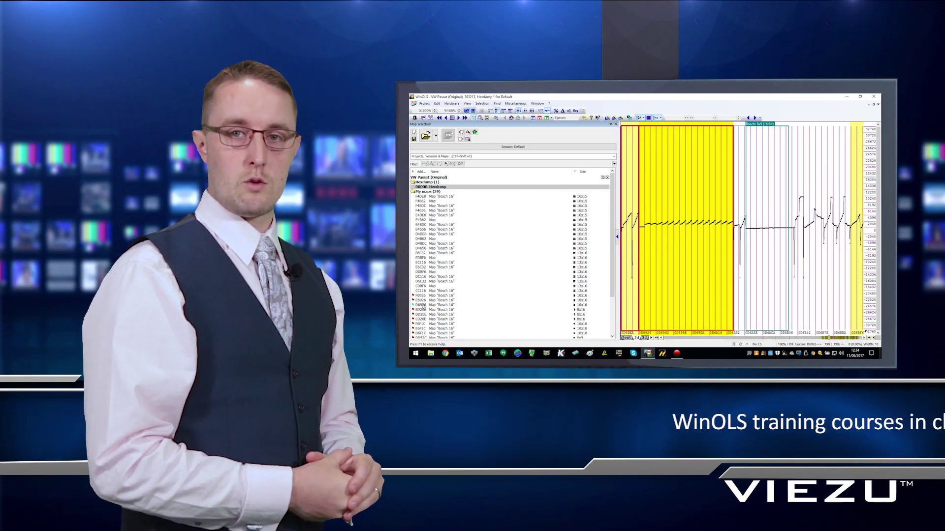
pyautogui.click(422, 310)
pyautogui.scroll(-5, 653, 223)
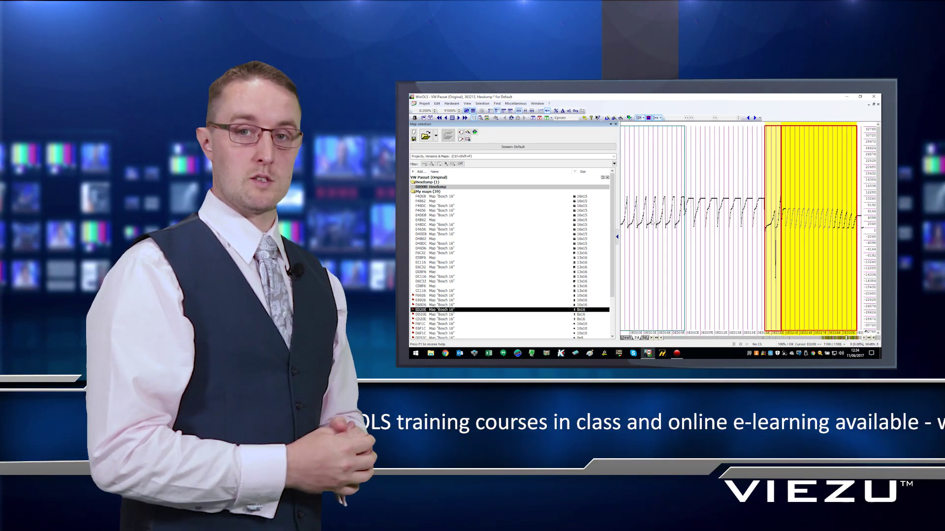
pyautogui.scroll(-1, 653, 223)
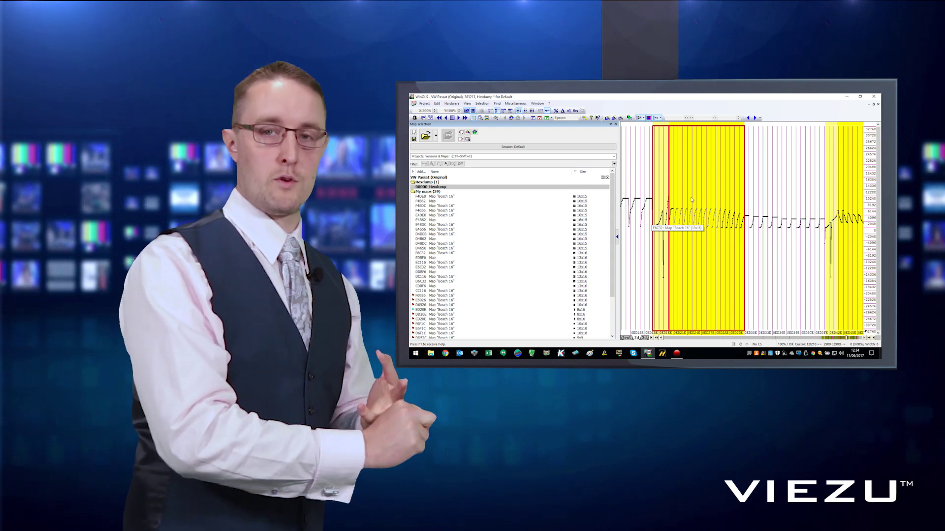
pyautogui.click(691, 199)
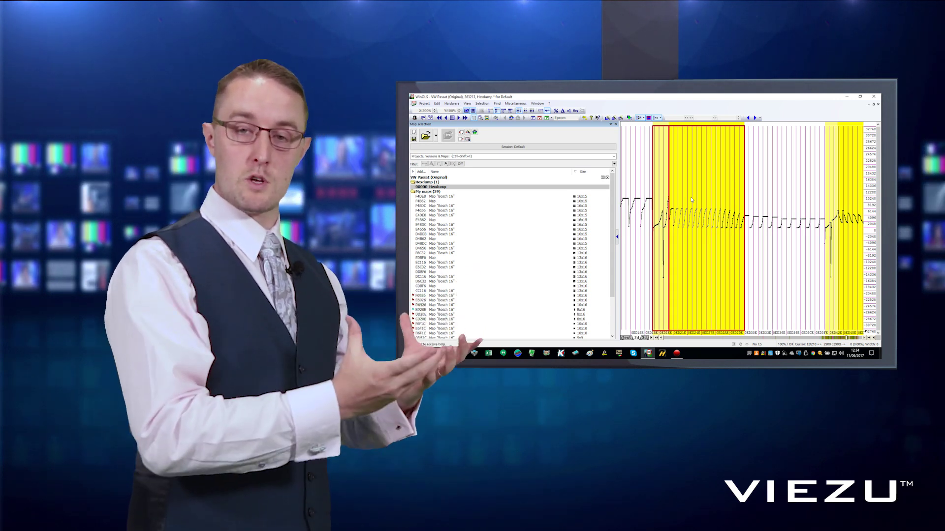
pyautogui.click(691, 200)
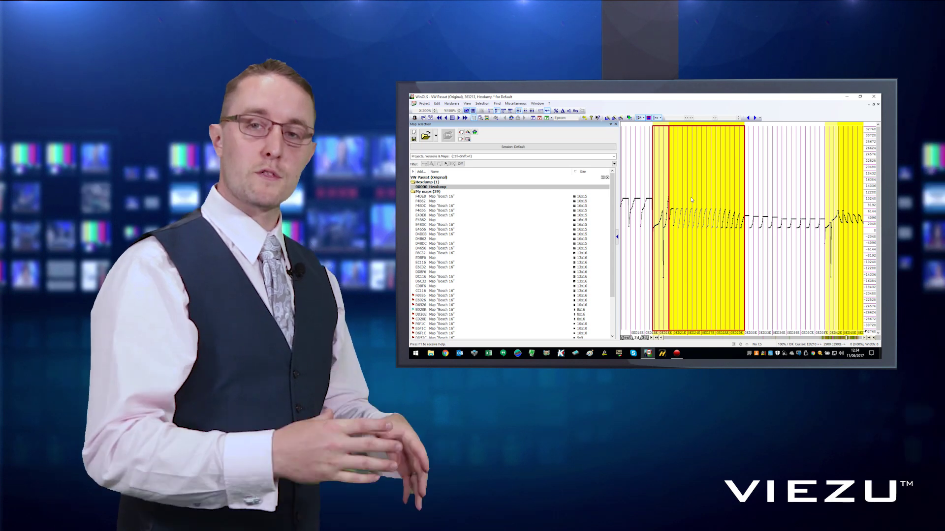
pyautogui.doubleClick(691, 199)
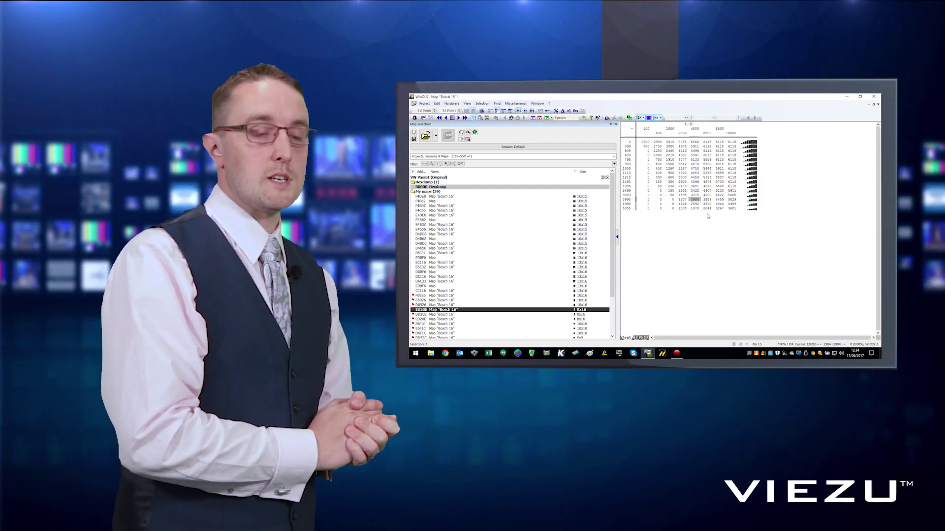
# Inspect the ED20E map as a rotated 3D surface, then return to its table and open Properties
pyautogui.click(645, 338)
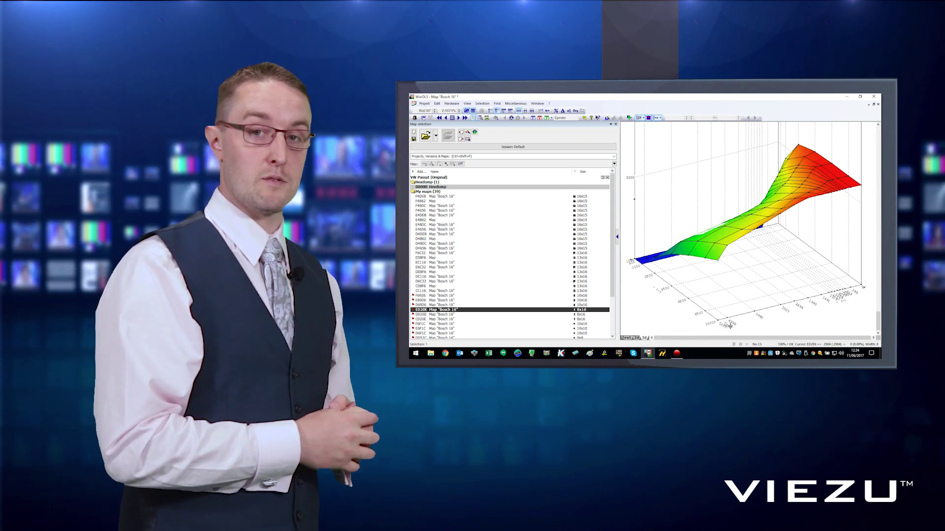
pyautogui.moveTo(729, 326); pyautogui.dragTo(874, 313)
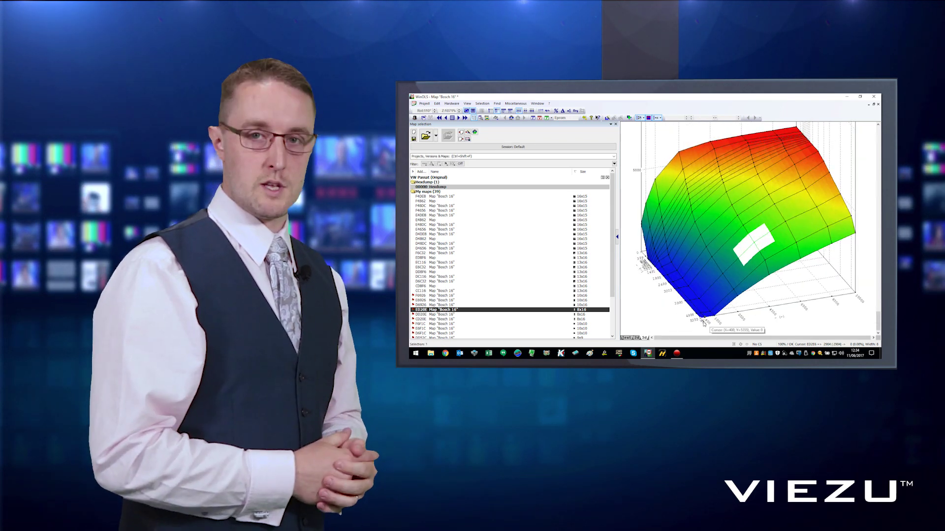
pyautogui.moveTo(705, 322); pyautogui.dragTo(758, 282)
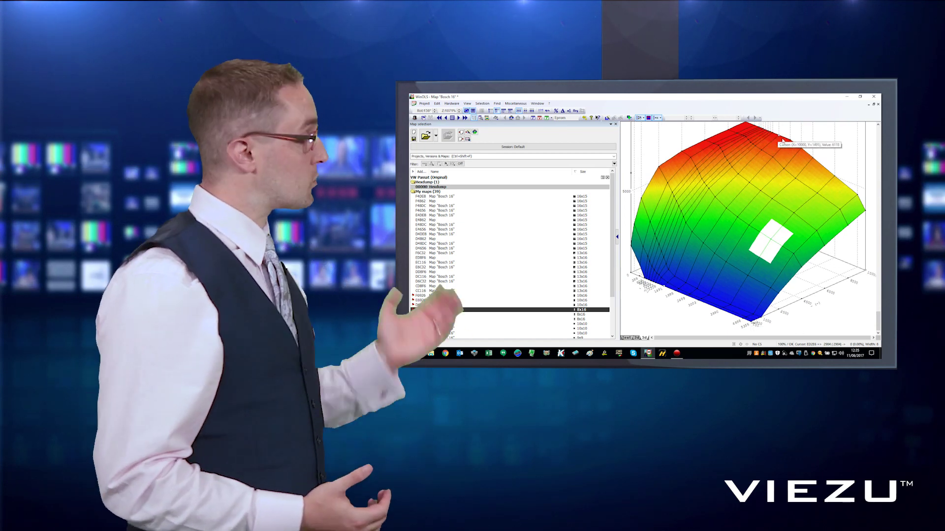
pyautogui.click(819, 195)
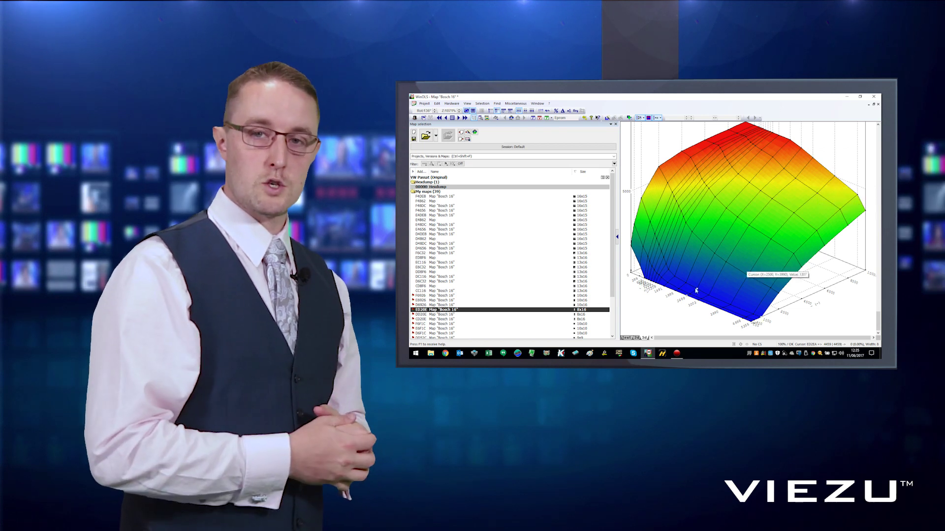
pyautogui.click(627, 338)
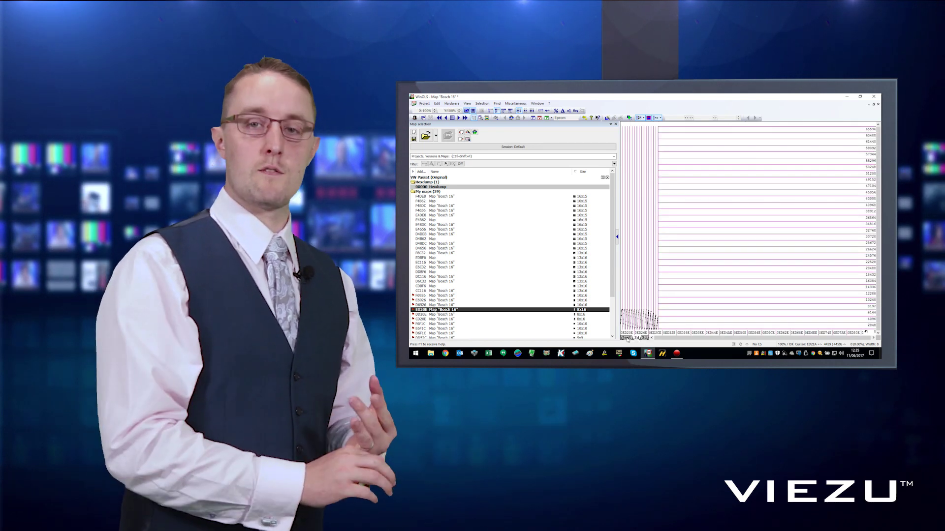
pyautogui.click(627, 339)
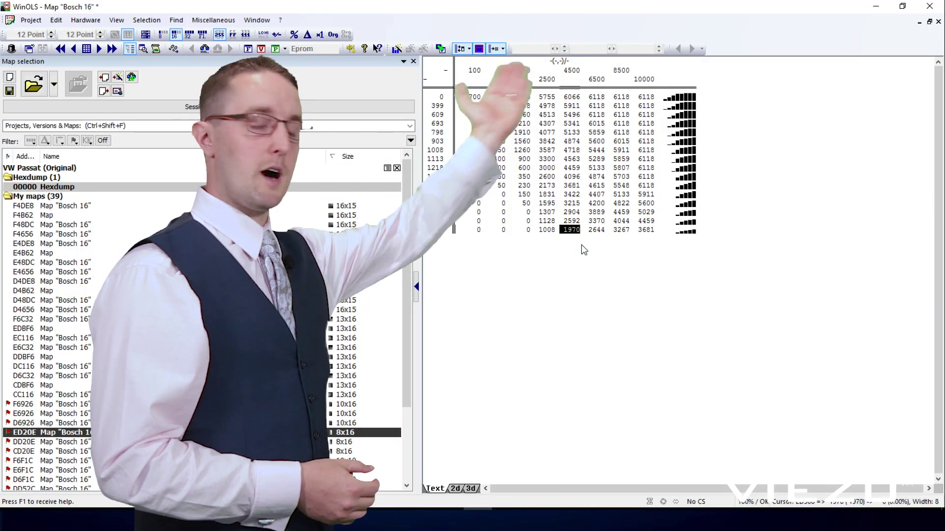
pyautogui.hotkey('ctrl', 'e')
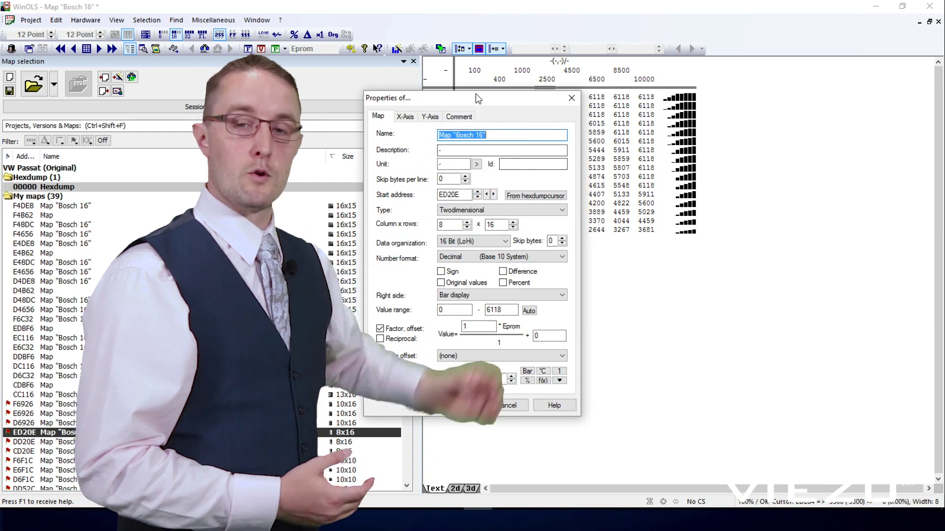
# Name the map 'Drivers Wish' with the description 'Fuel Quantity'
pyautogui.moveTo(477, 99); pyautogui.dragTo(294, 65)
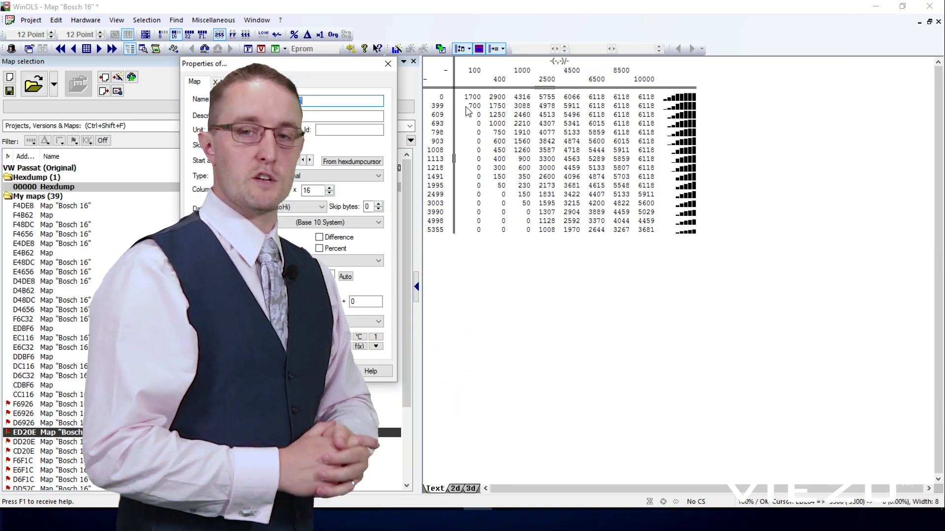
pyautogui.write('D')
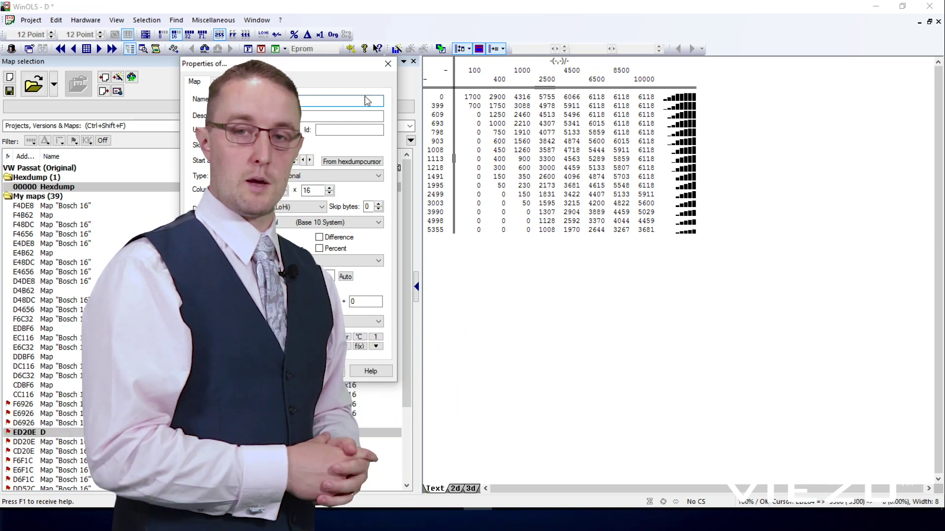
pyautogui.write('rivers Wish')
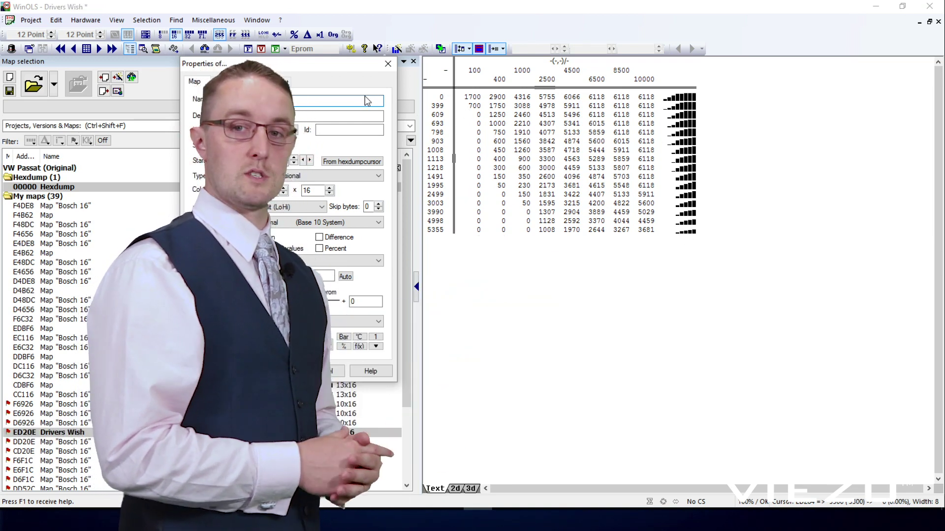
pyautogui.press('Tab')
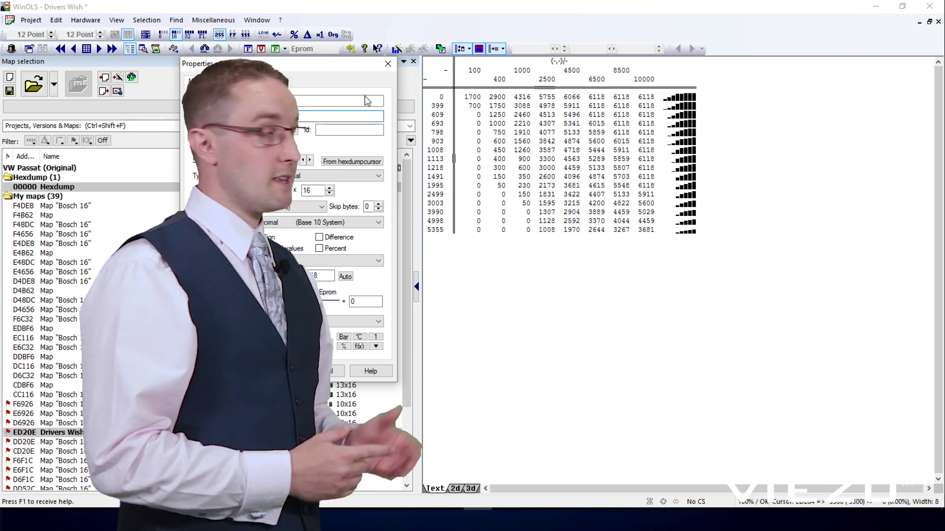
pyautogui.write('Fuel Q')
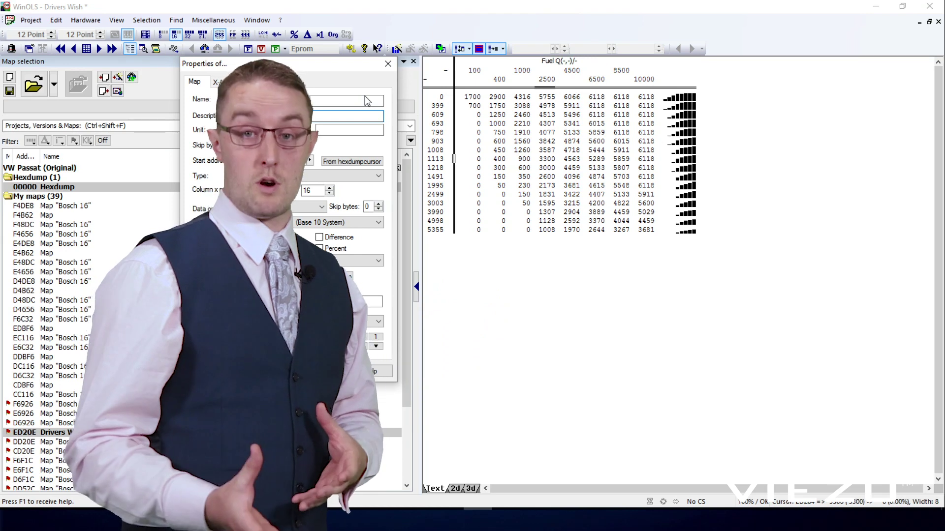
pyautogui.write('uantity')
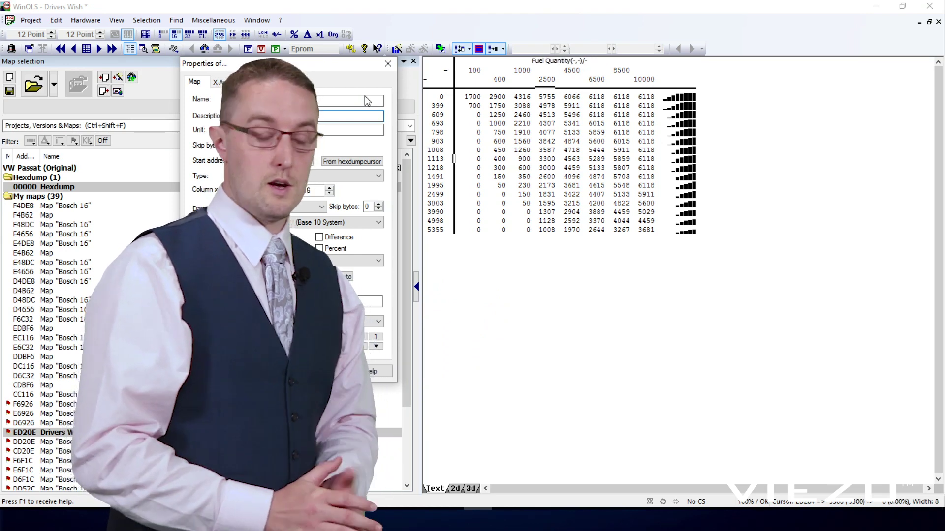
# Set the map values to unit mg/cyc, factor 0.01 and two decimal places
pyautogui.click(367, 129)
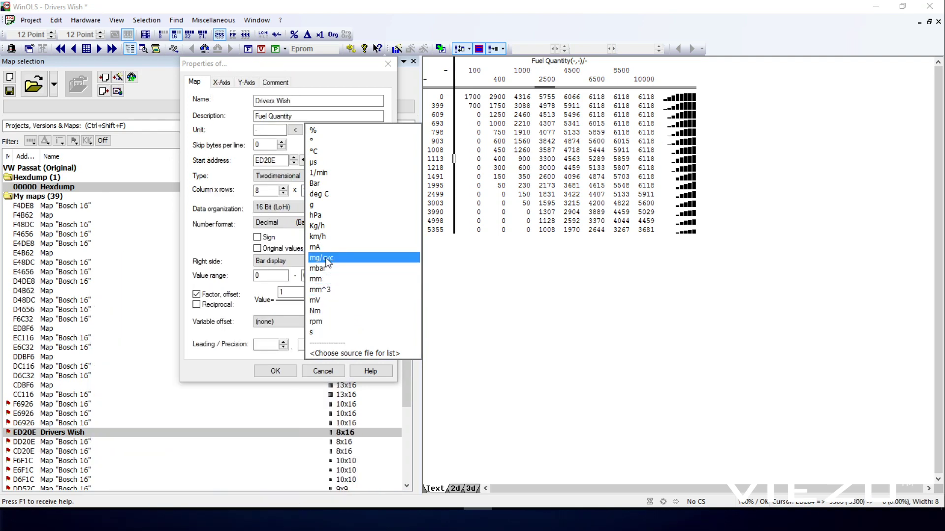
pyautogui.click(326, 260)
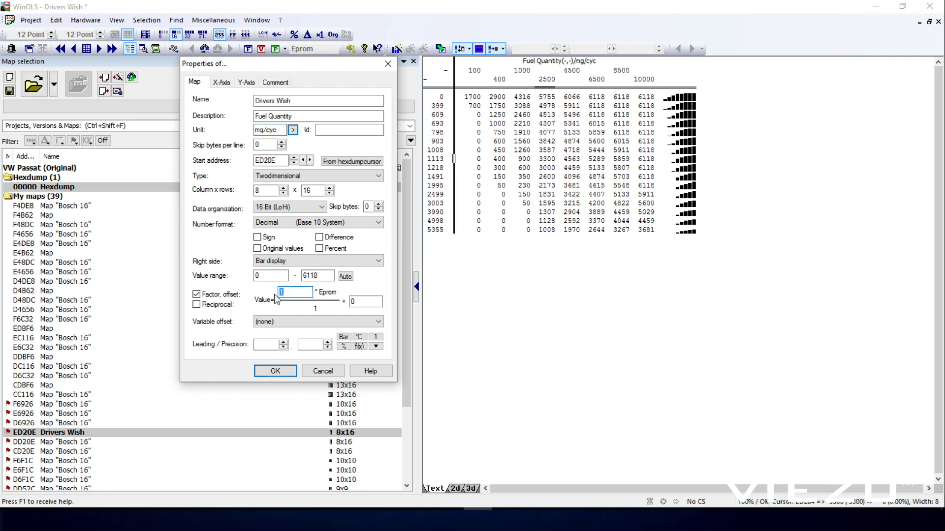
pyautogui.write('0.01')
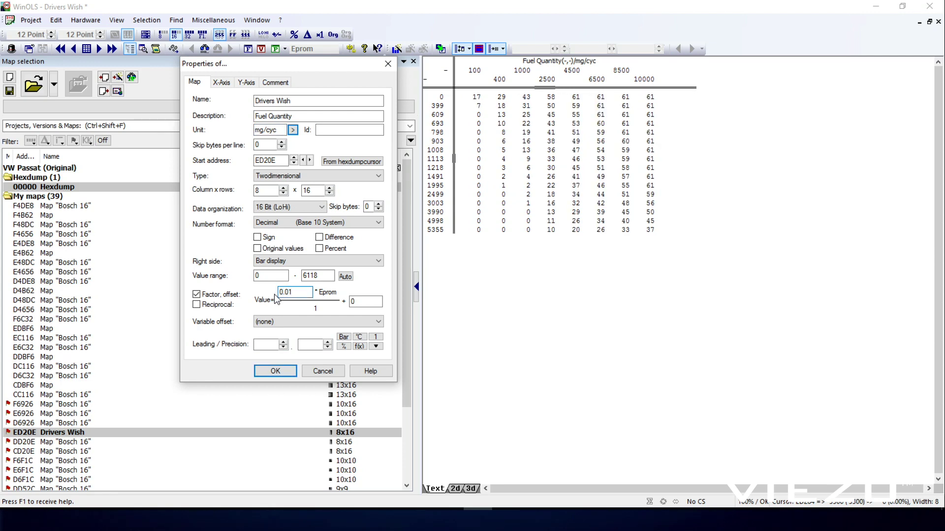
pyautogui.click(327, 343)
pyautogui.click(327, 342)
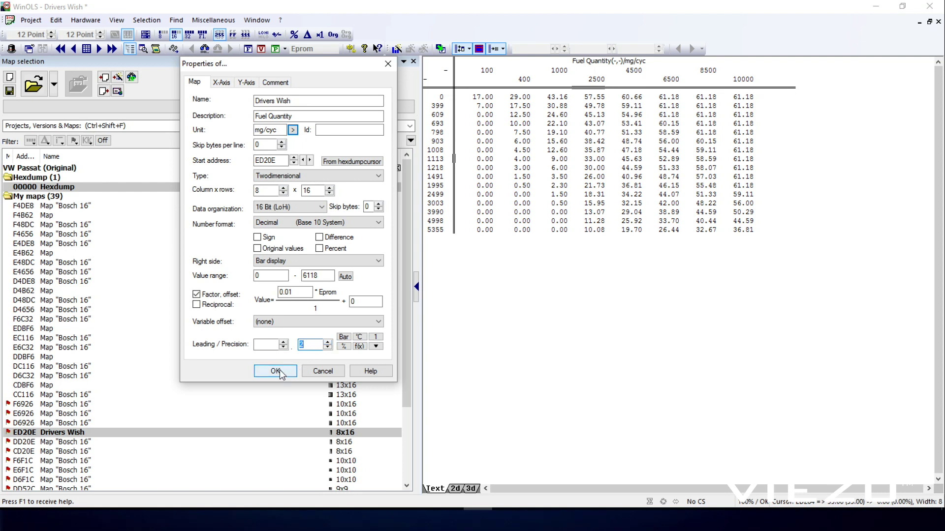
pyautogui.click(221, 83)
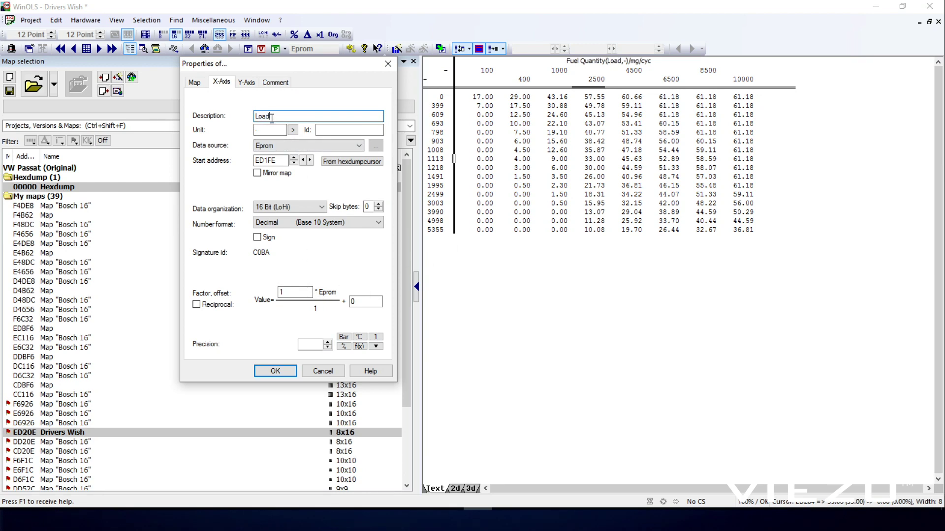
# Give the X-axis unit % and a factor of 0.01
pyautogui.click(295, 131)
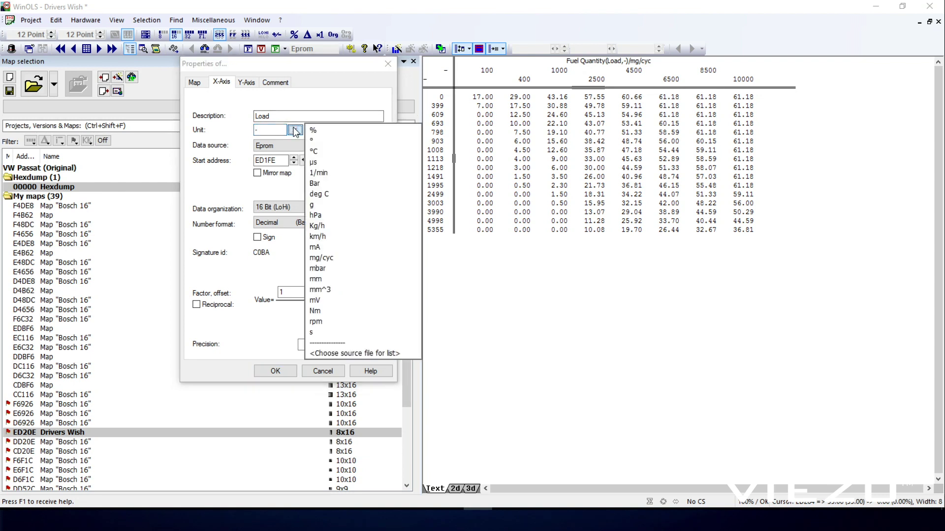
pyautogui.click(317, 130)
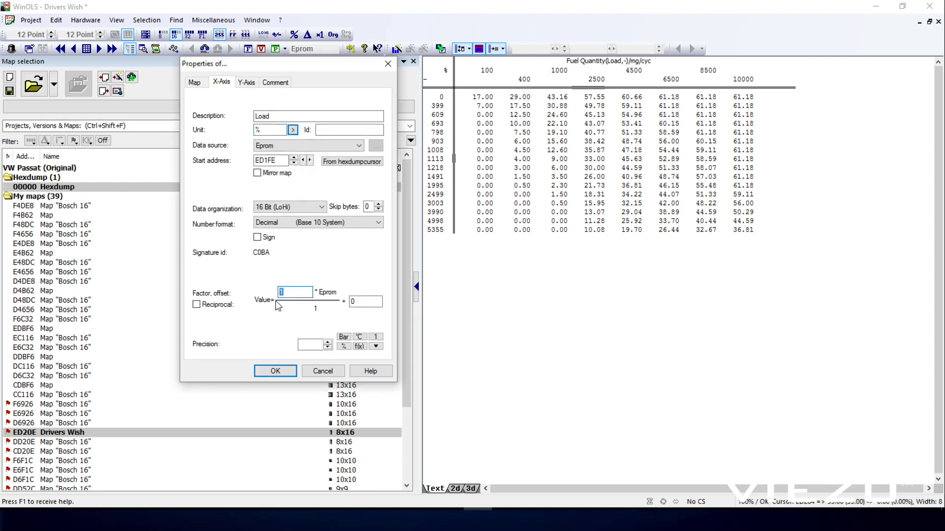
pyautogui.write('0.')
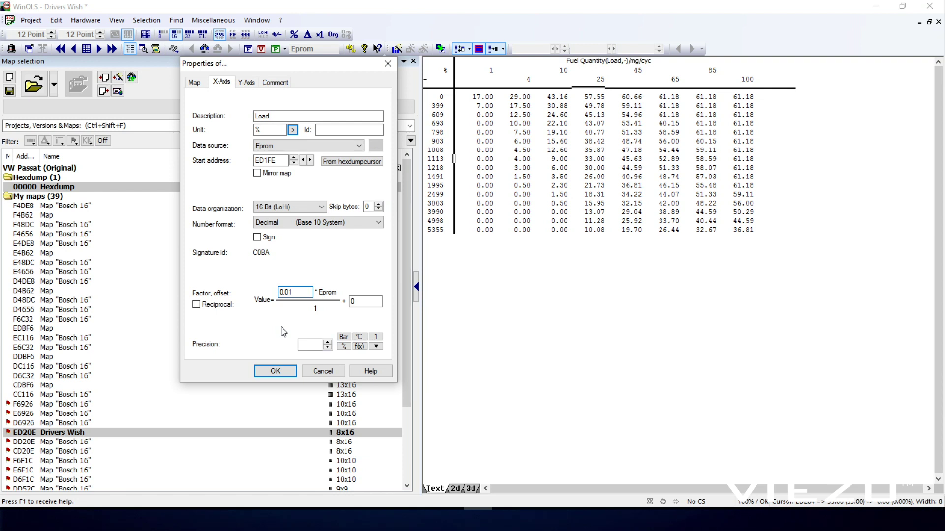
pyautogui.click(246, 82)
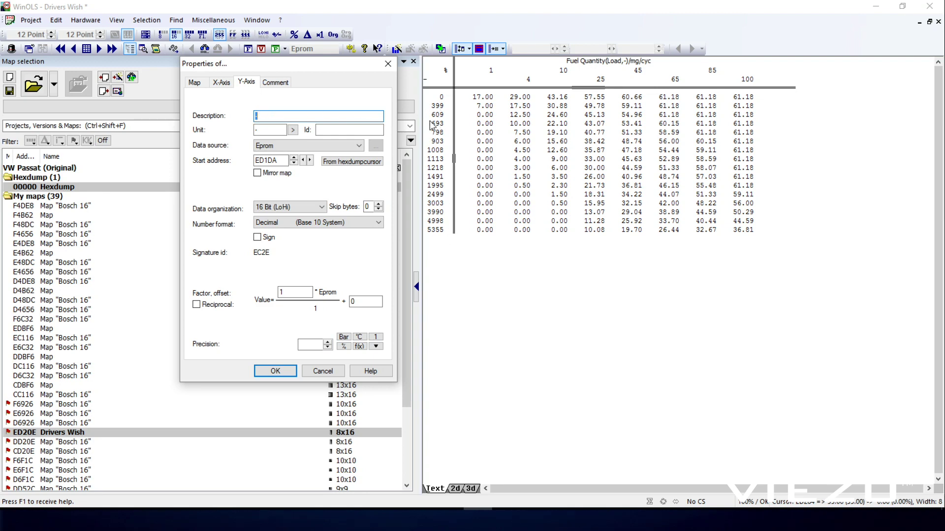
# Set the Y-axis unit to 1/min and apply the map properties
pyautogui.click(293, 130)
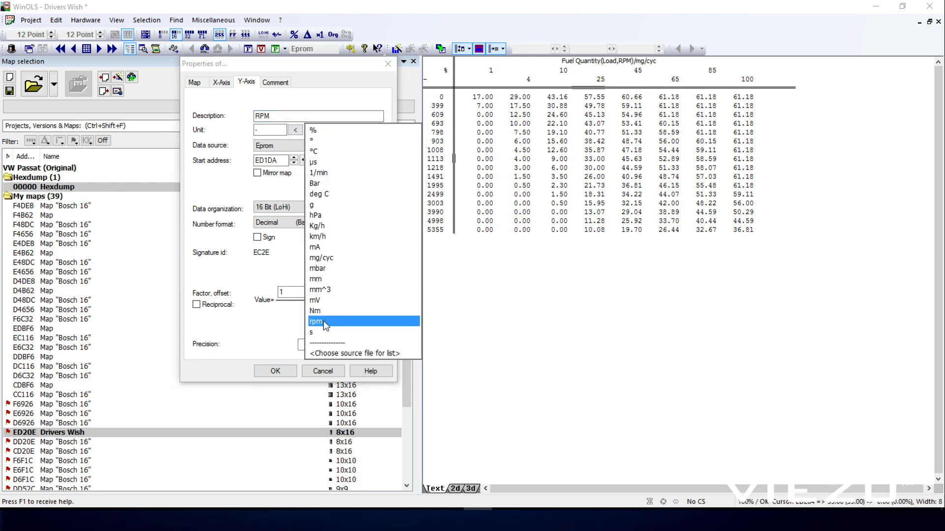
pyautogui.click(321, 172)
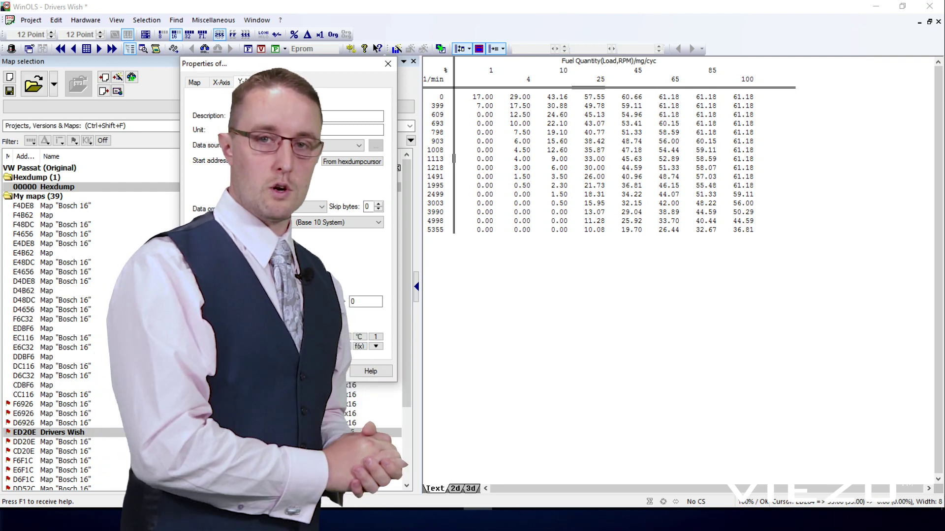
pyautogui.press('Return')
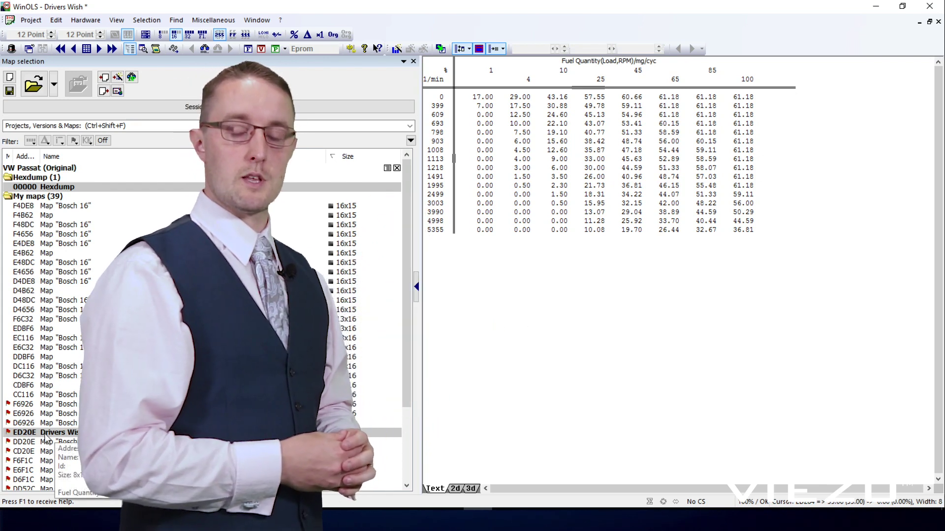
pyautogui.moveTo(44, 437)
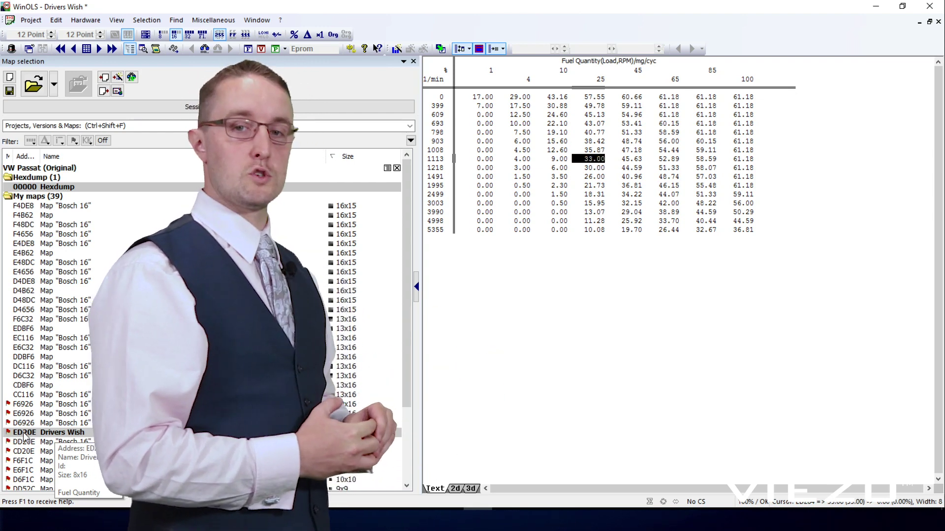
pyautogui.click(24, 434)
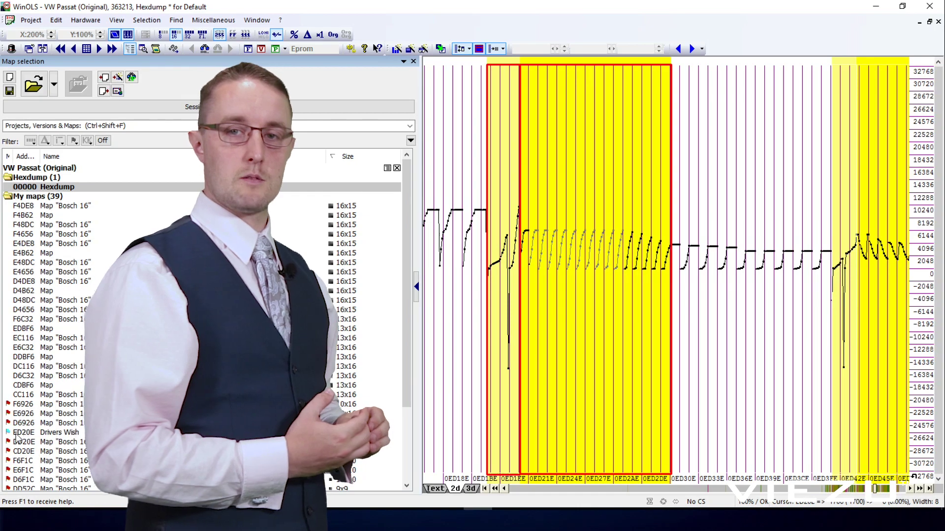
pyautogui.scroll(-2, 37, 435)
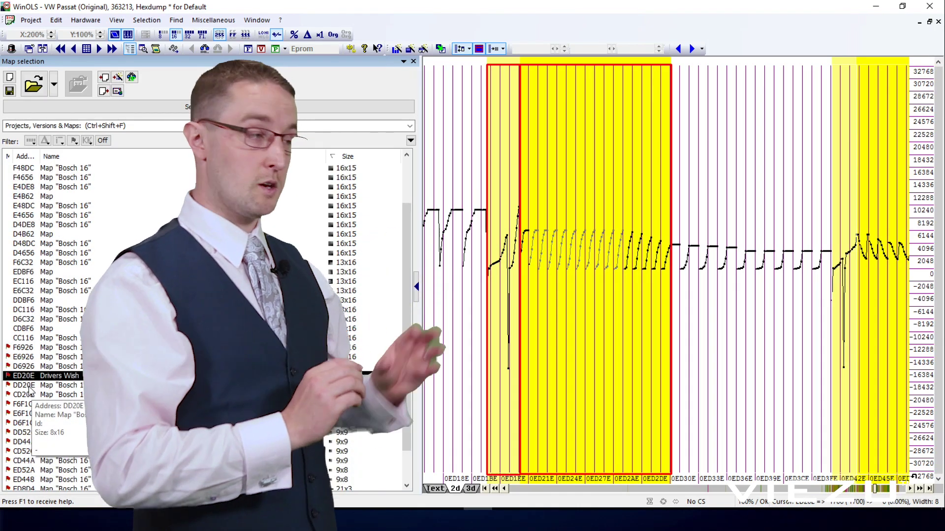
pyautogui.click(30, 386)
pyautogui.click(29, 394)
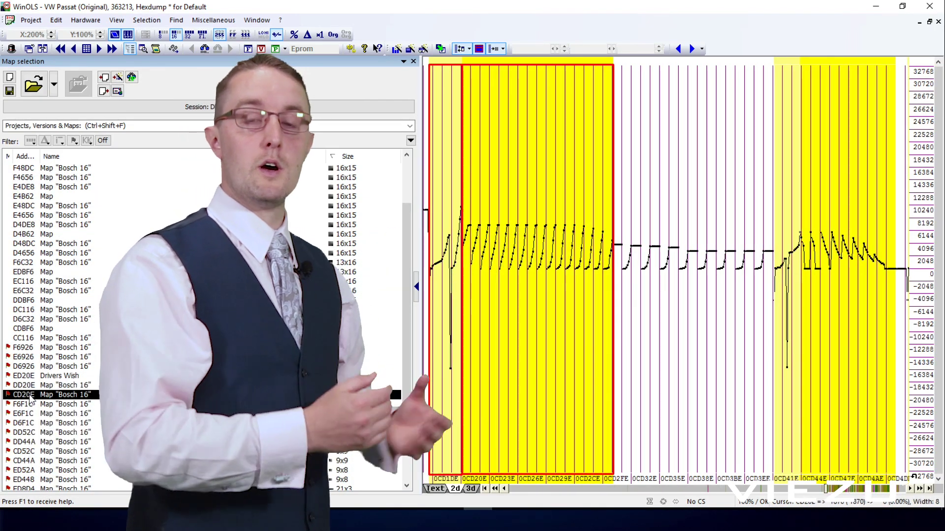
pyautogui.click(28, 377)
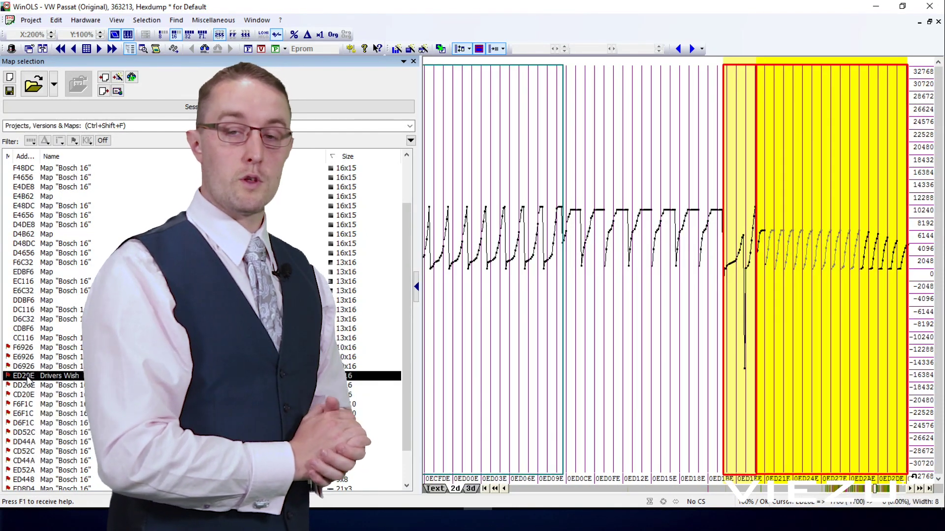
pyautogui.press('Down')
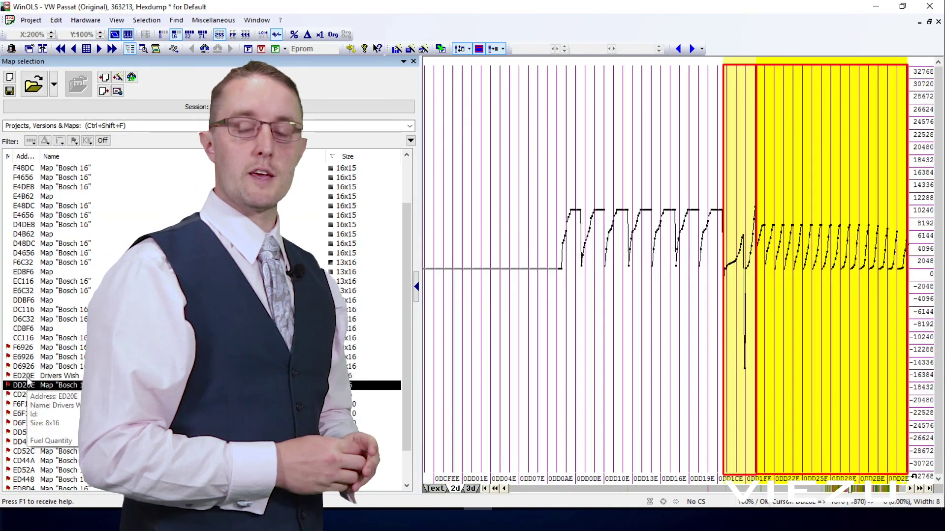
pyautogui.click(27, 378)
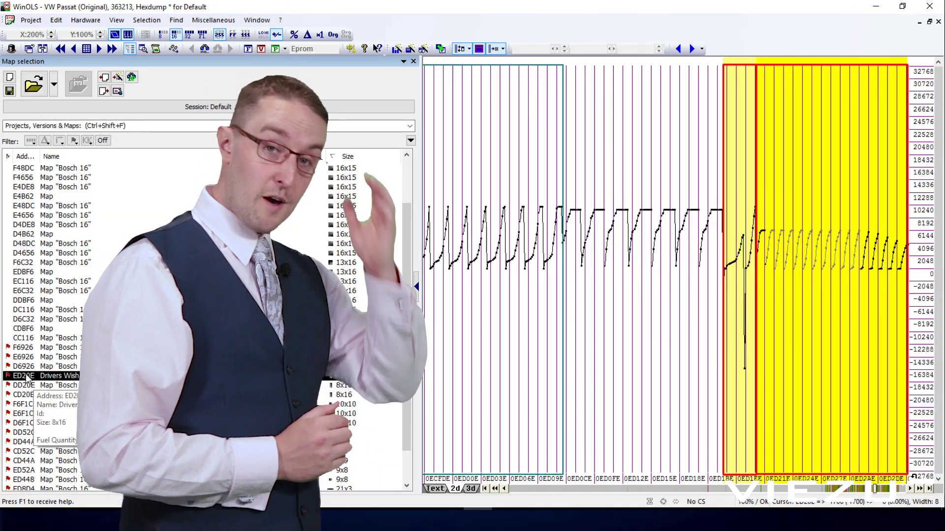
pyautogui.click(25, 377)
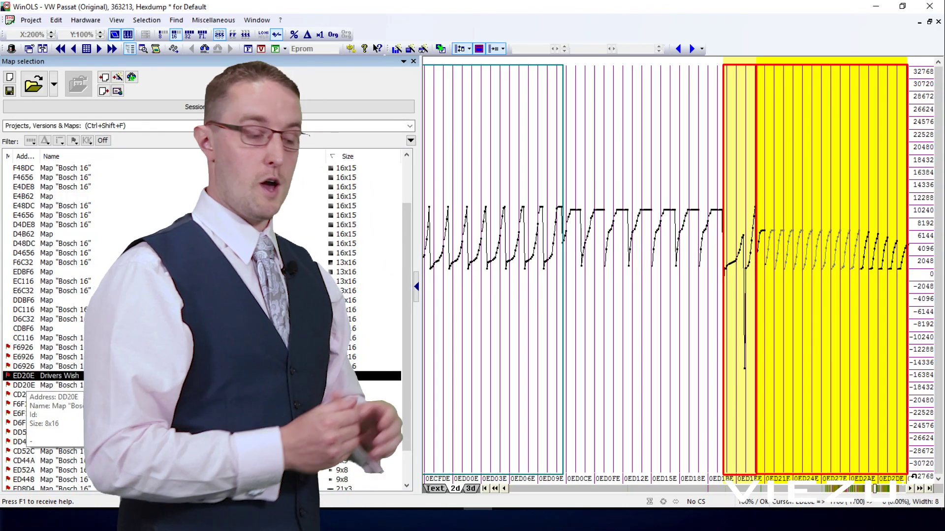
pyautogui.doubleClick(29, 377)
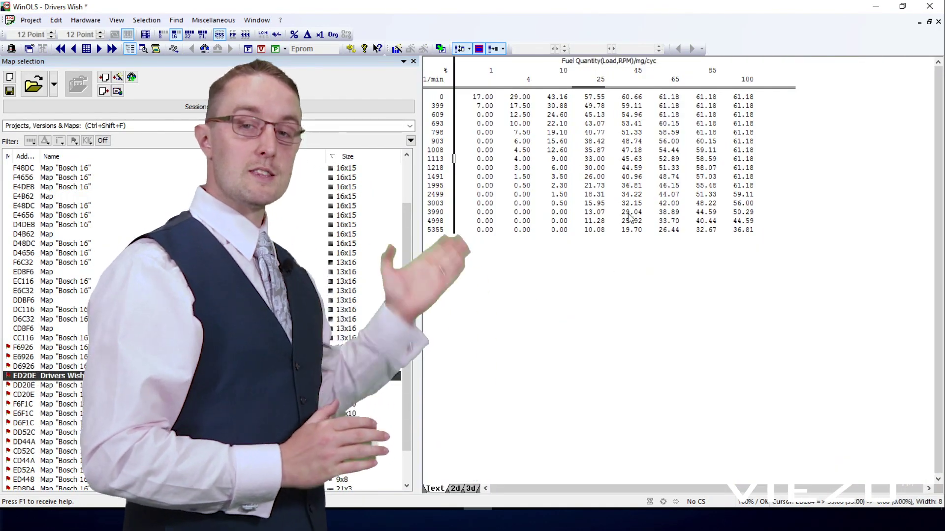
# Copy the Drivers Wish map's properties with Copy map (advanced) for pasting onto DD20E and CD20E
pyautogui.rightClick(612, 175)
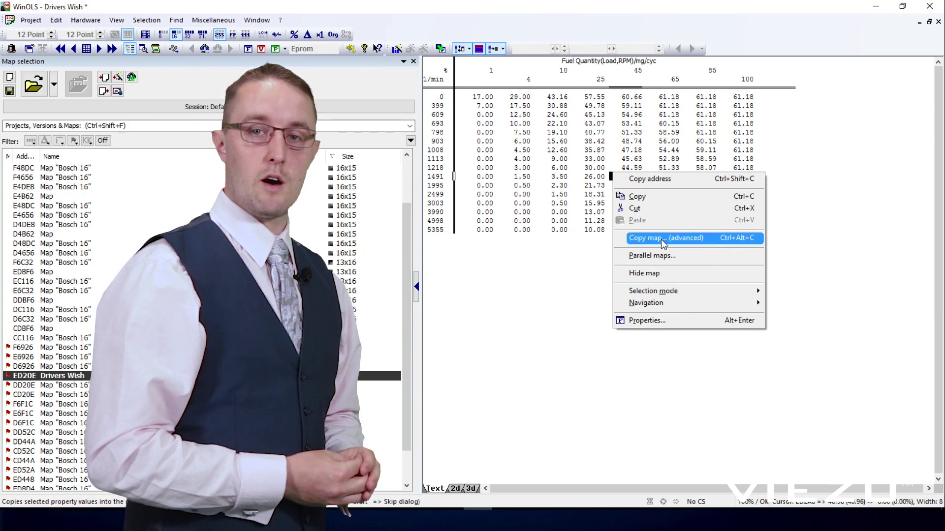
pyautogui.click(660, 239)
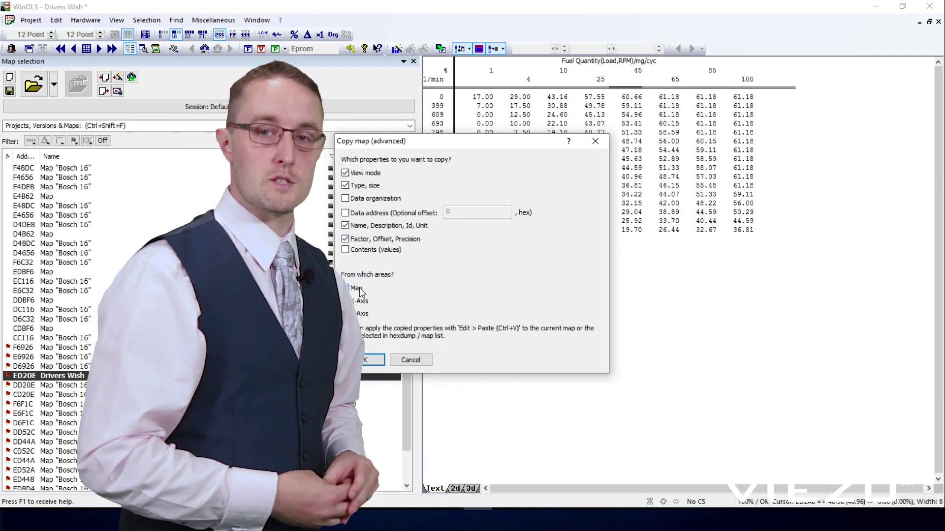
pyautogui.click(364, 360)
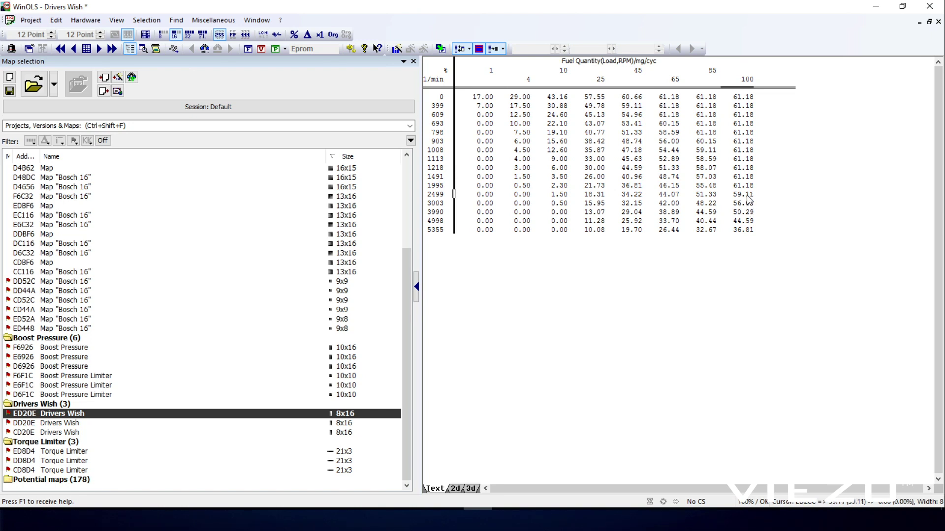
# Open the ED8D4 Torque Limiter map as a 3D surface and rotate it to face the RPM axis
pyautogui.doubleClick(43, 453)
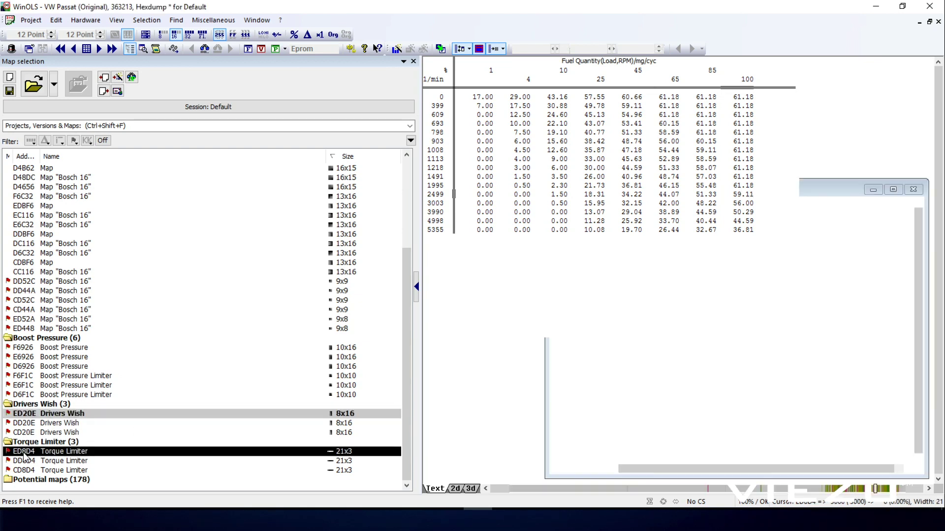
pyautogui.click(474, 488)
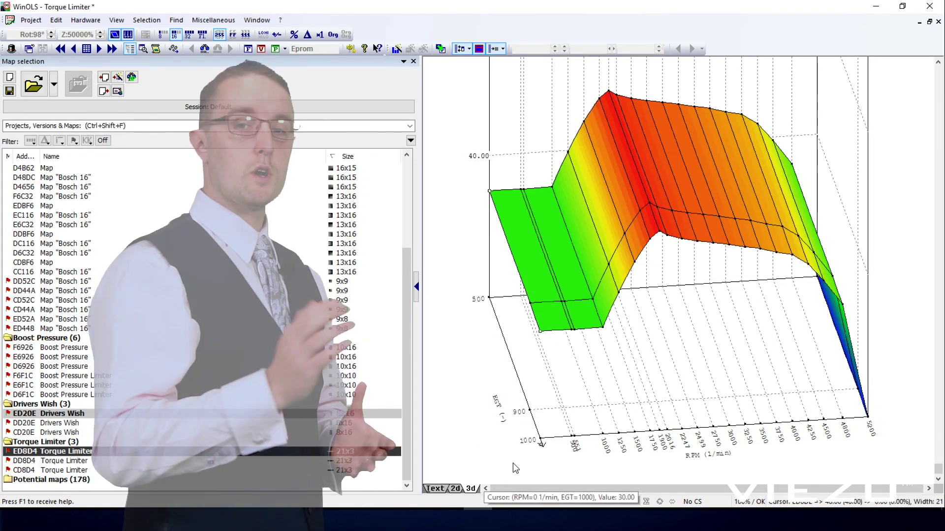
pyautogui.moveTo(533, 452); pyautogui.dragTo(512, 438)
pyautogui.moveTo(633, 230)
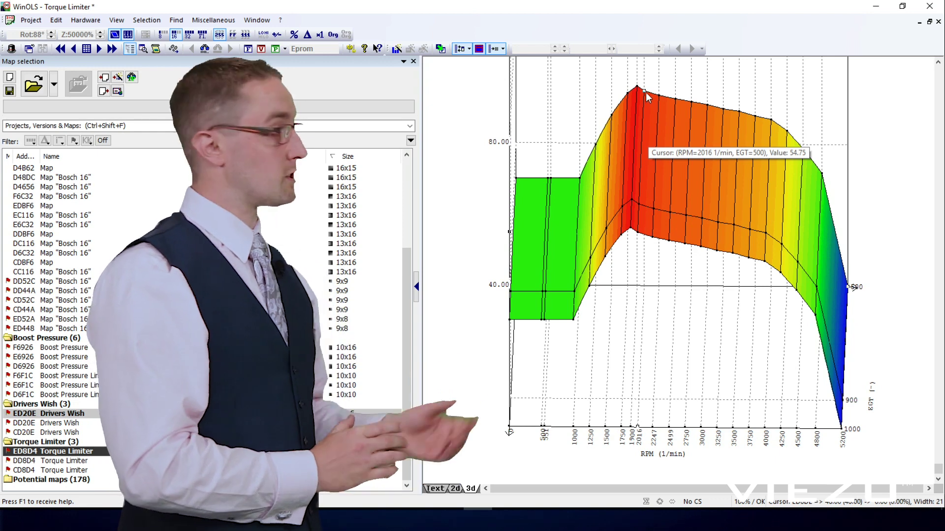
# Raise a block of mid-RPM Torque Limiter cells by about 4, allowing the protected-memory change
pyautogui.moveTo(647, 98); pyautogui.dragTo(791, 290)
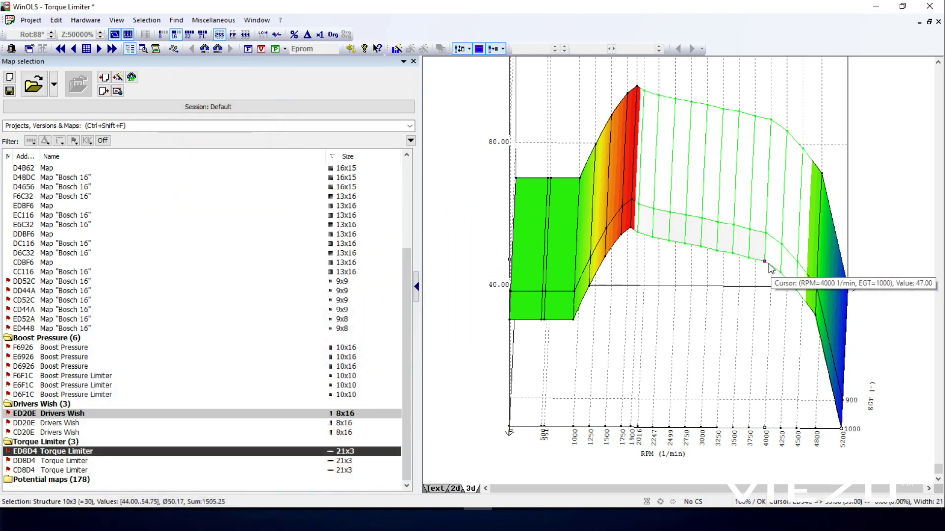
pyautogui.press('+')
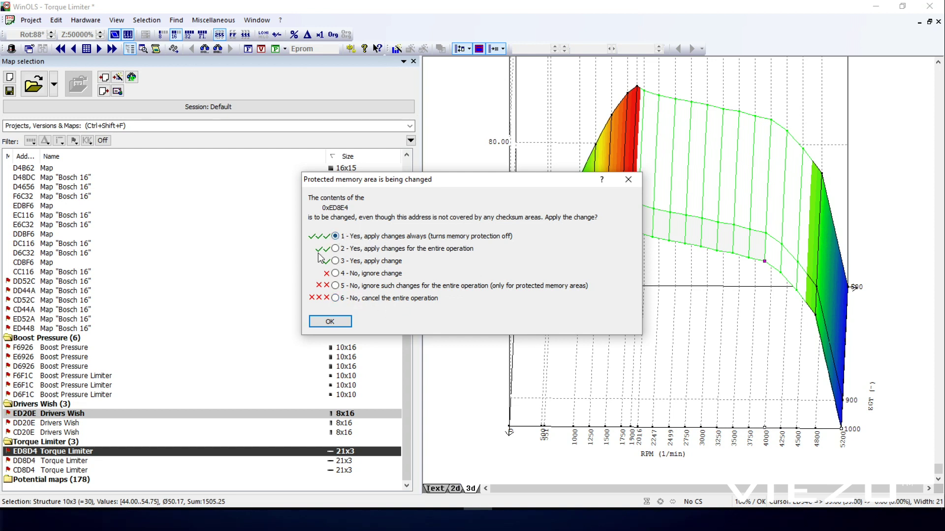
pyautogui.click(331, 321)
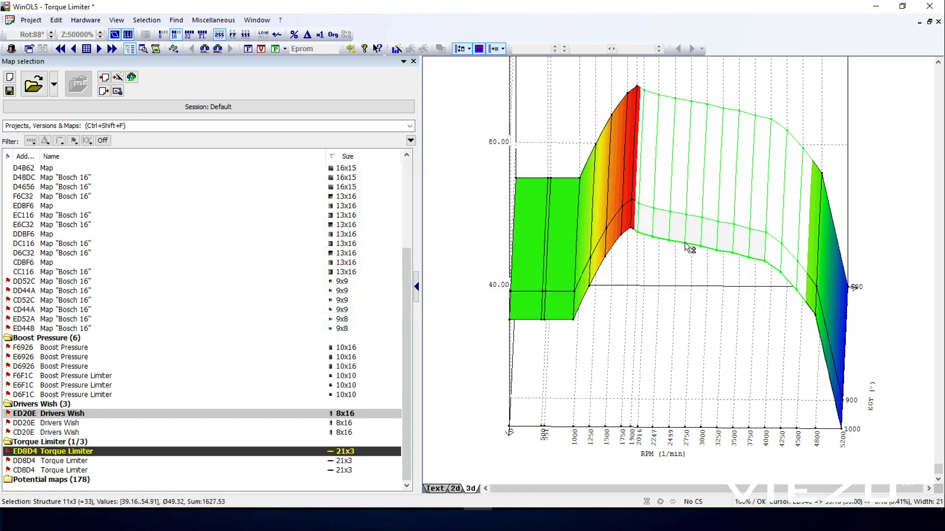
pyautogui.moveTo(688, 249); pyautogui.dragTo(688, 238)
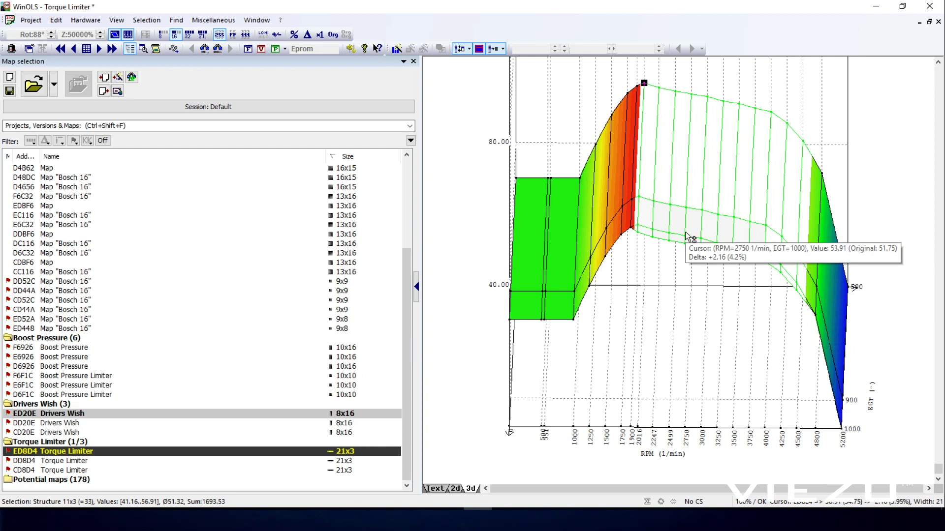
# Select 7x2 and 6x2 surface regions and lift them further, up to about 59.66
pyautogui.click(665, 92)
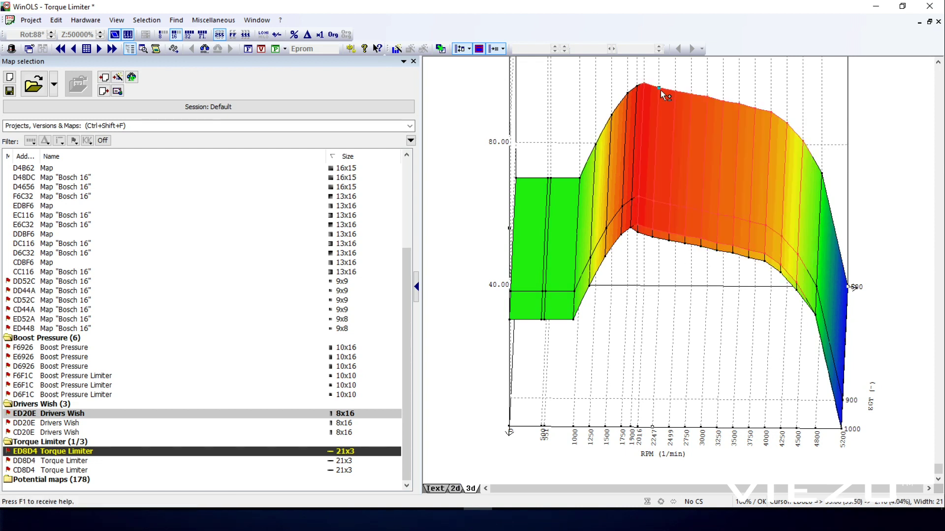
pyautogui.moveTo(661, 222); pyautogui.dragTo(790, 169)
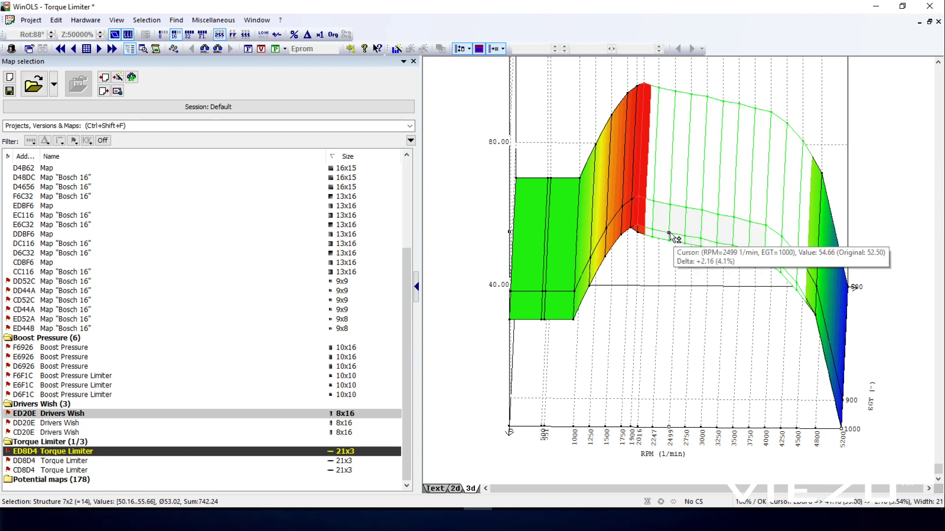
pyautogui.moveTo(670, 235); pyautogui.dragTo(670, 224)
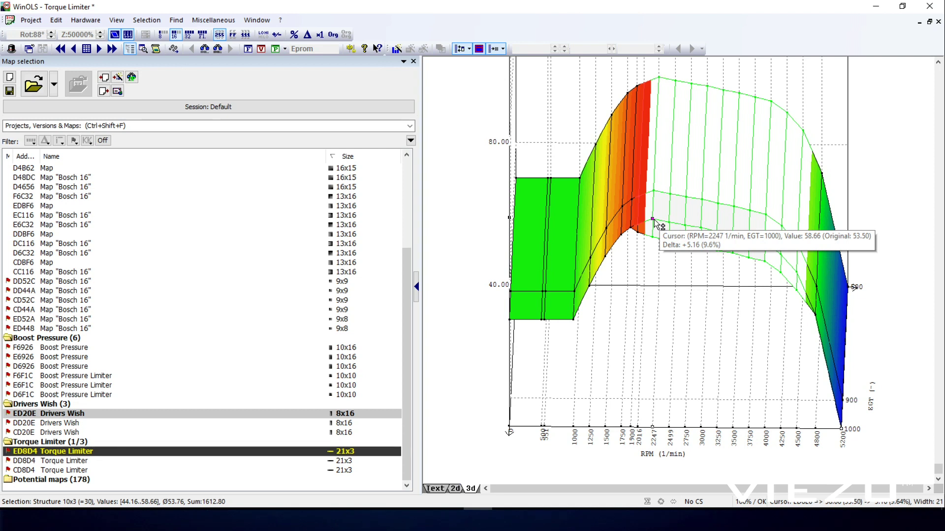
pyautogui.moveTo(681, 95); pyautogui.dragTo(819, 151)
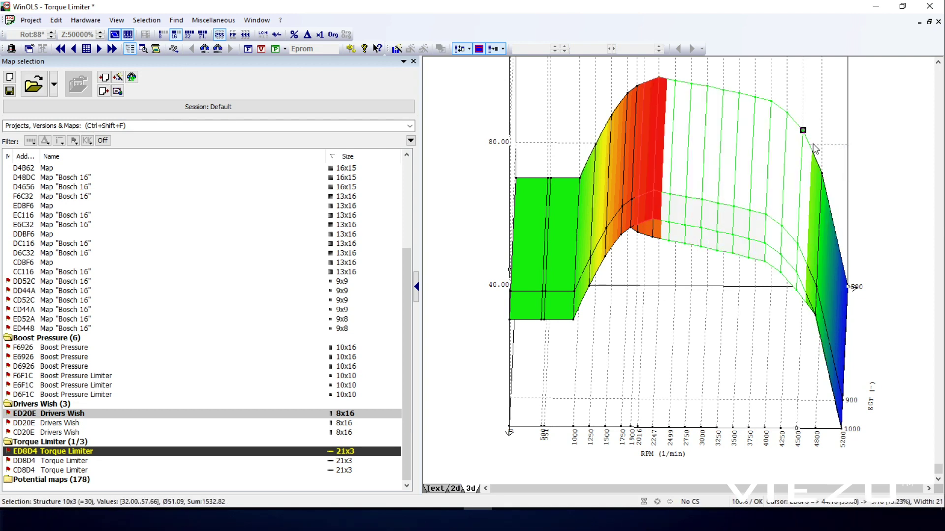
pyautogui.moveTo(673, 227); pyautogui.dragTo(674, 218)
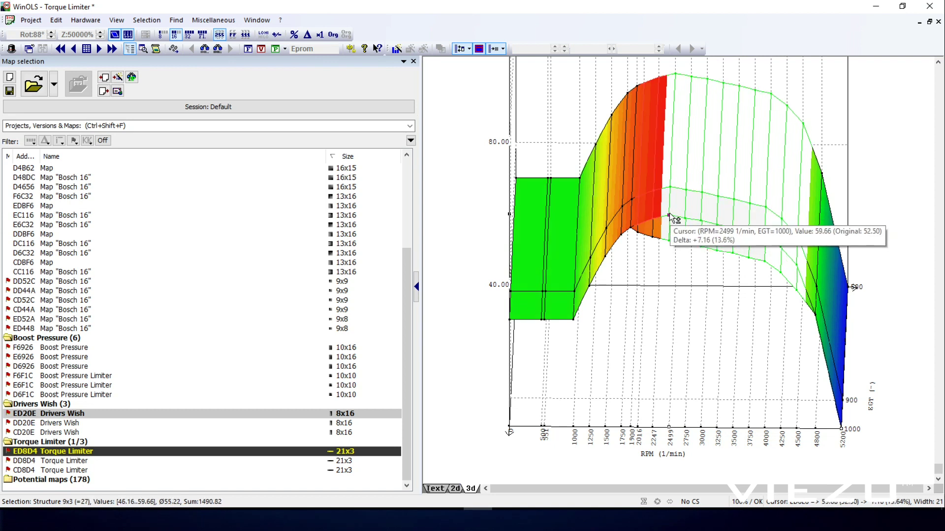
# Reselect smaller 3x2 and 4x2 regions of the mid-RPM surface, widening by one column
pyautogui.click(687, 219)
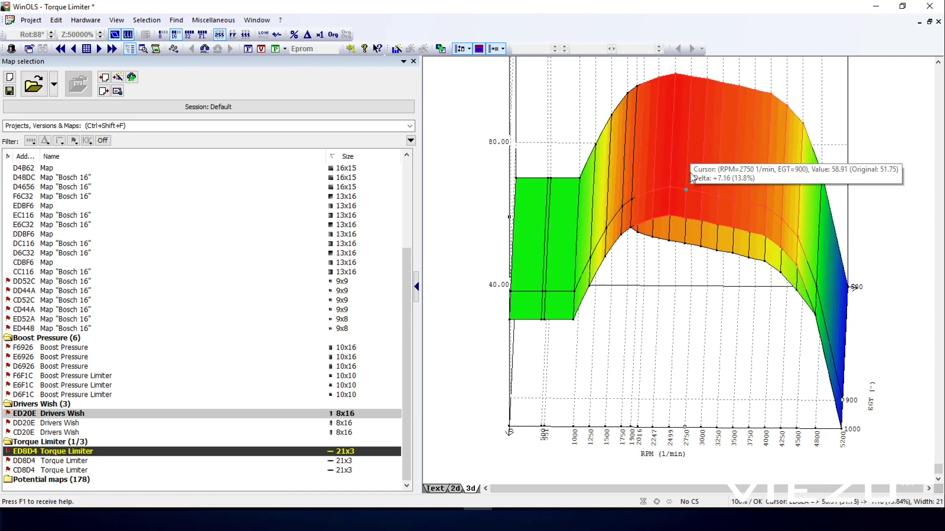
pyautogui.moveTo(689, 210); pyautogui.dragTo(793, 146)
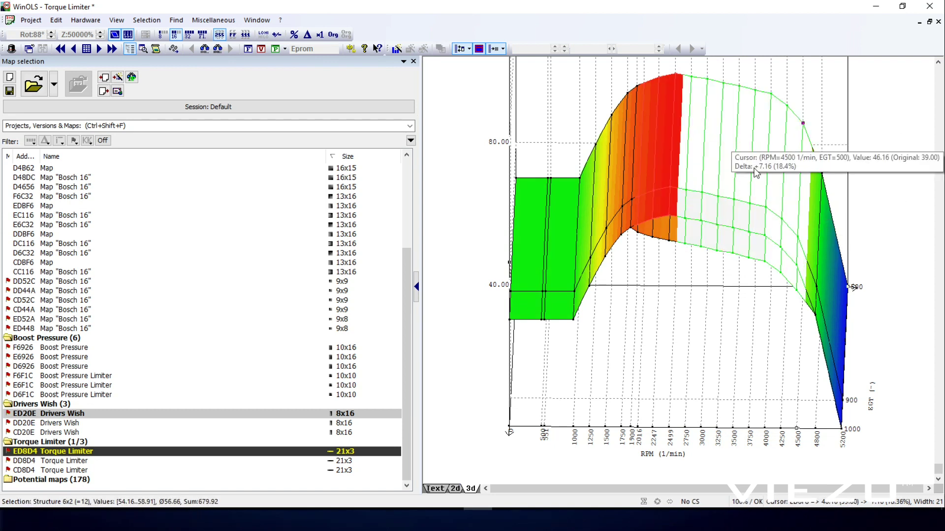
pyautogui.click(687, 220)
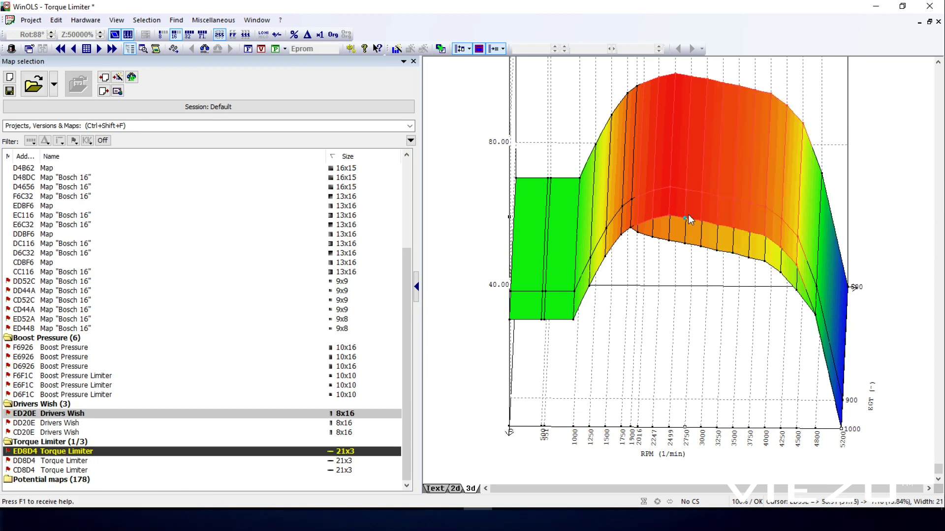
pyautogui.moveTo(689, 153); pyautogui.dragTo(766, 211)
pyautogui.moveTo(782, 246); pyautogui.dragTo(789, 248)
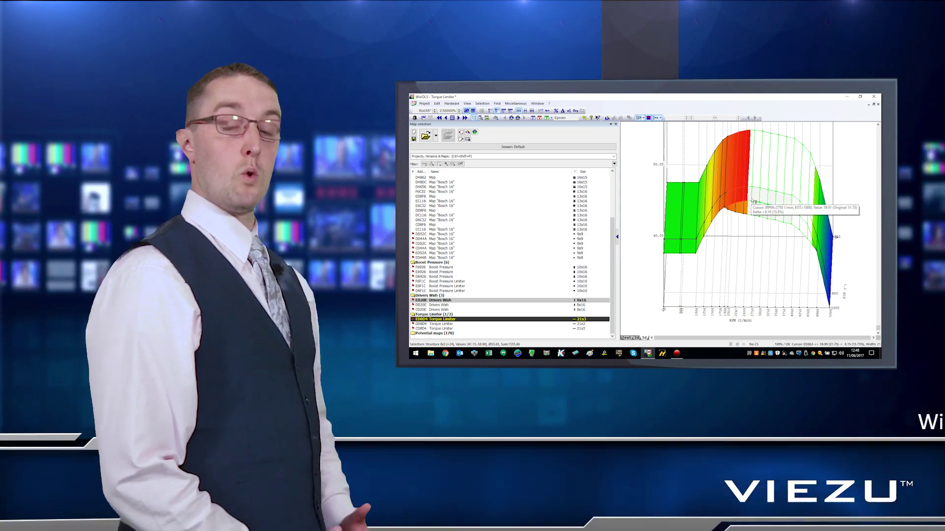
# Nudge the selection up and back down by one, deselect, and show the Torque Limiter value table
pyautogui.press('+')
pyautogui.press('-')
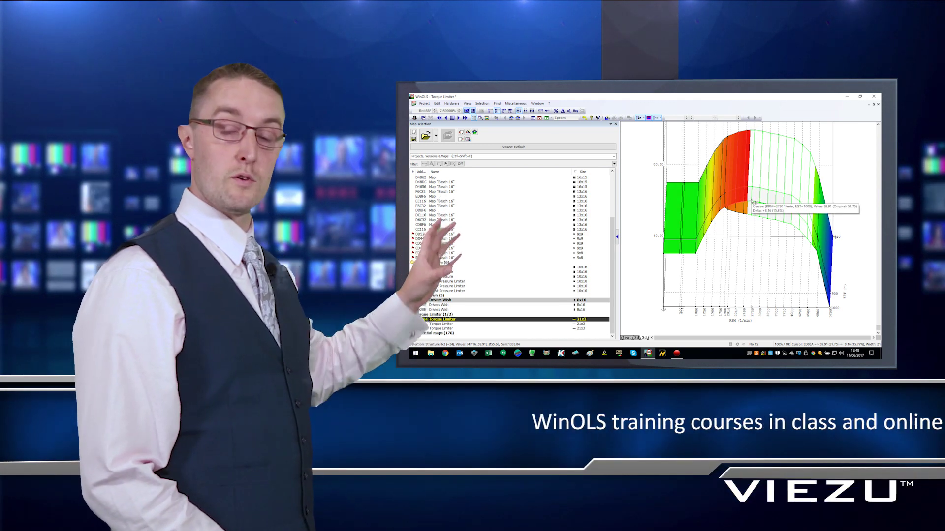
pyautogui.press('Escape')
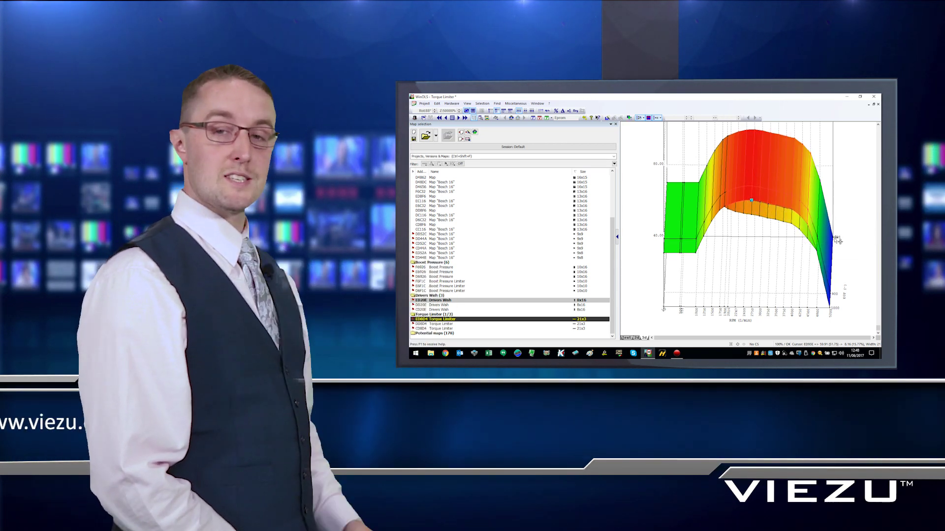
pyautogui.moveTo(838, 249); pyautogui.dragTo(839, 298)
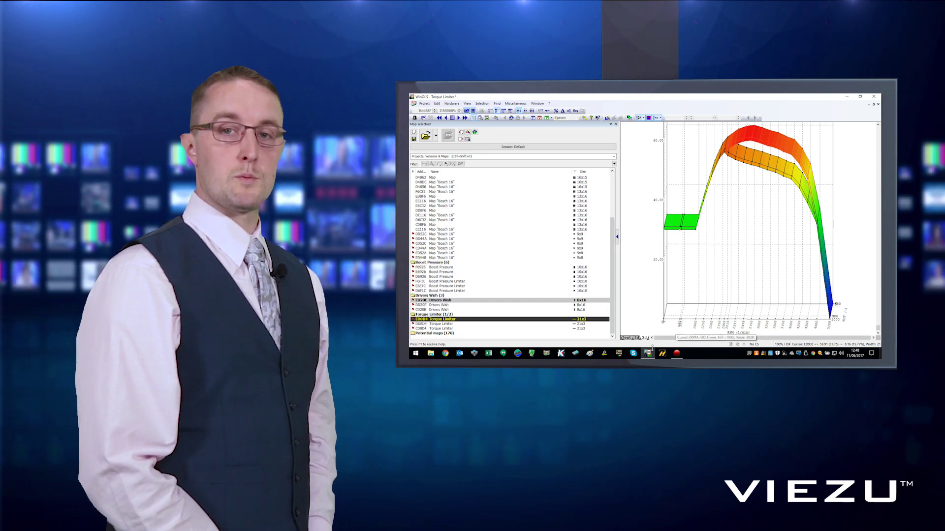
pyautogui.click(626, 338)
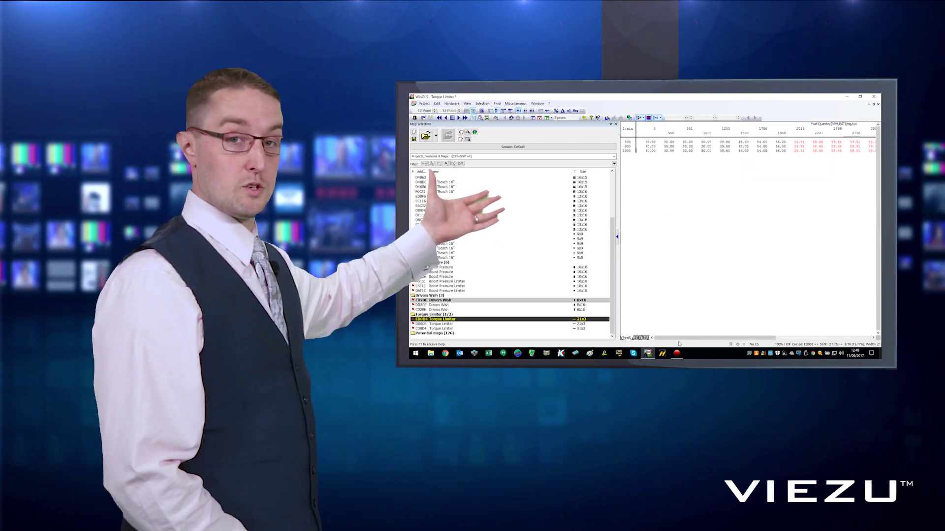
pyautogui.moveTo(691, 340); pyautogui.dragTo(742, 343)
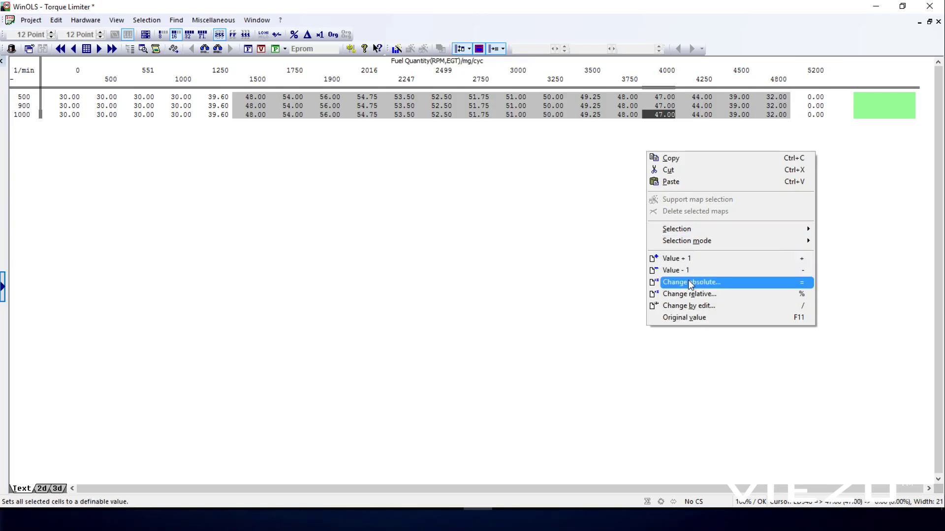
# Set the Torque Limiter cells from 1500 to 4800 RPM to an absolute 80.00
pyautogui.click(691, 282)
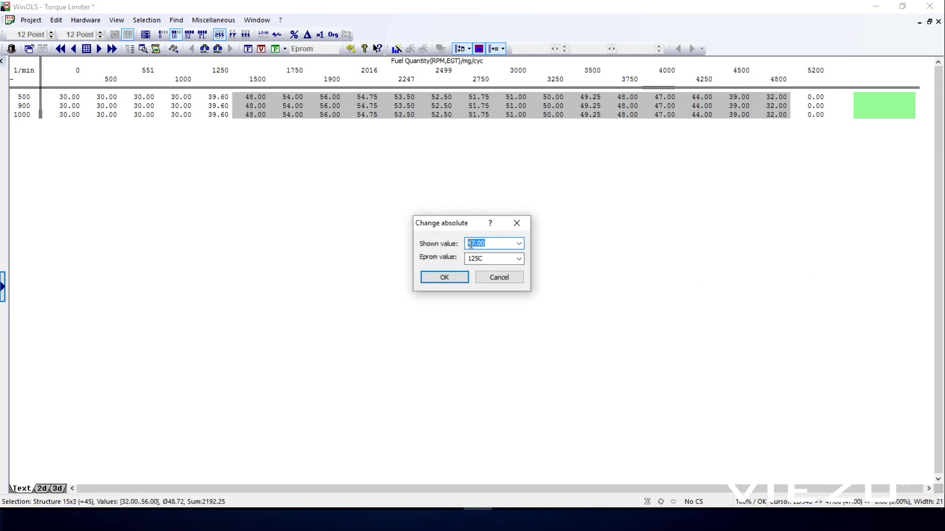
pyautogui.press('Return')
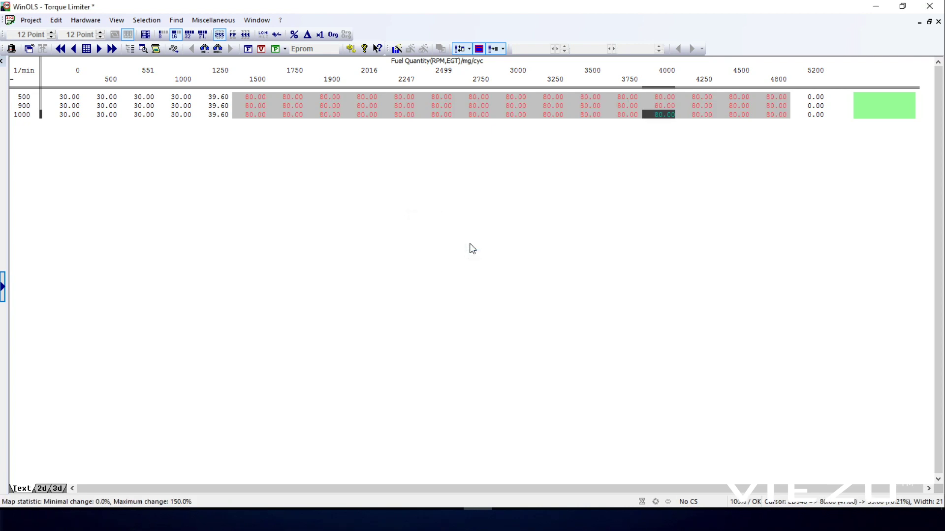
pyautogui.click(530, 213)
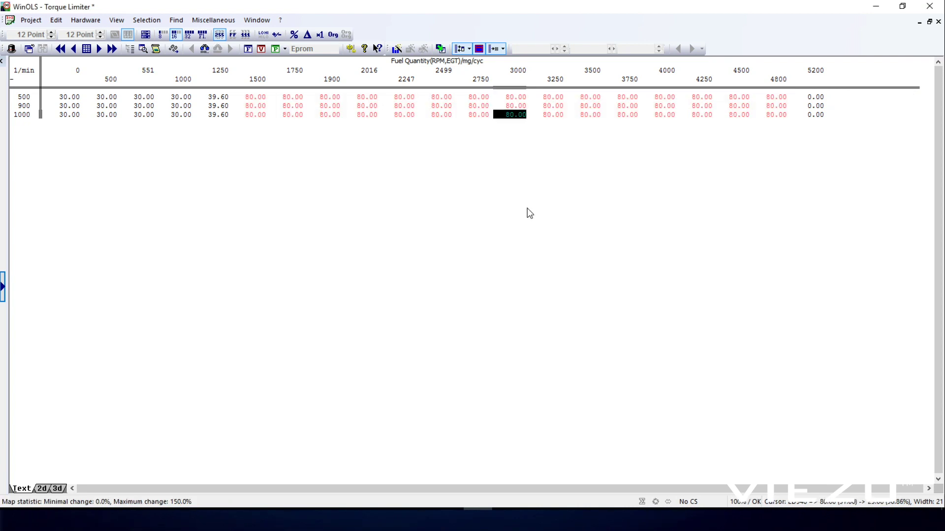
pyautogui.click(58, 488)
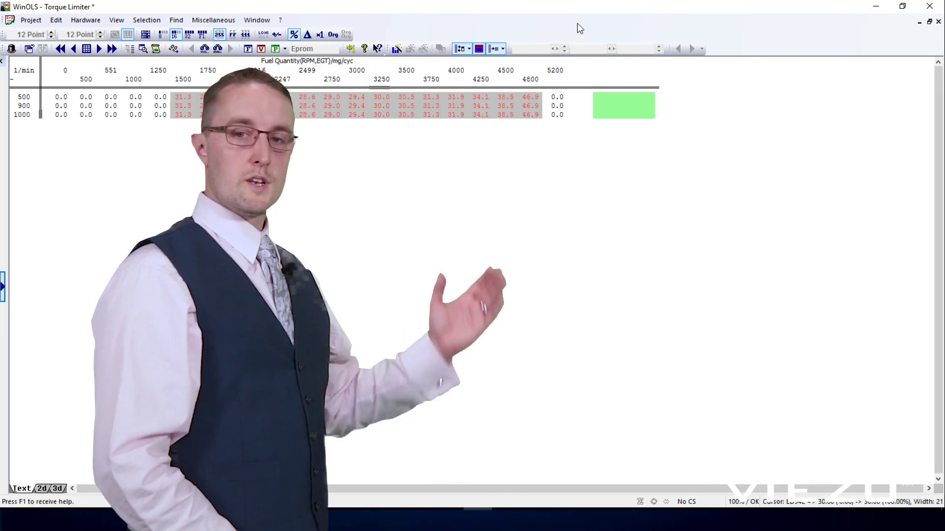
# Raise the 1900–3000 RPM cells by a percentage with Change by edit, to about 61–62
pyautogui.click(294, 34)
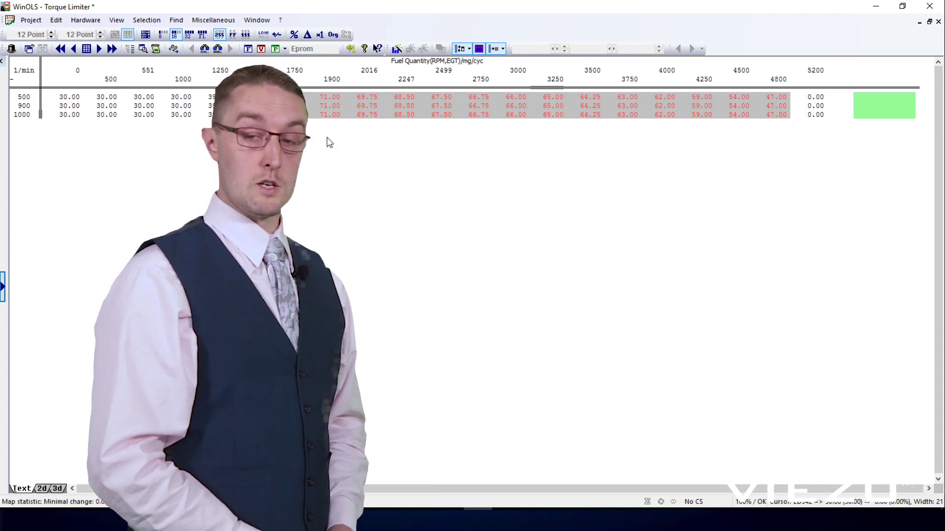
pyautogui.click(324, 114)
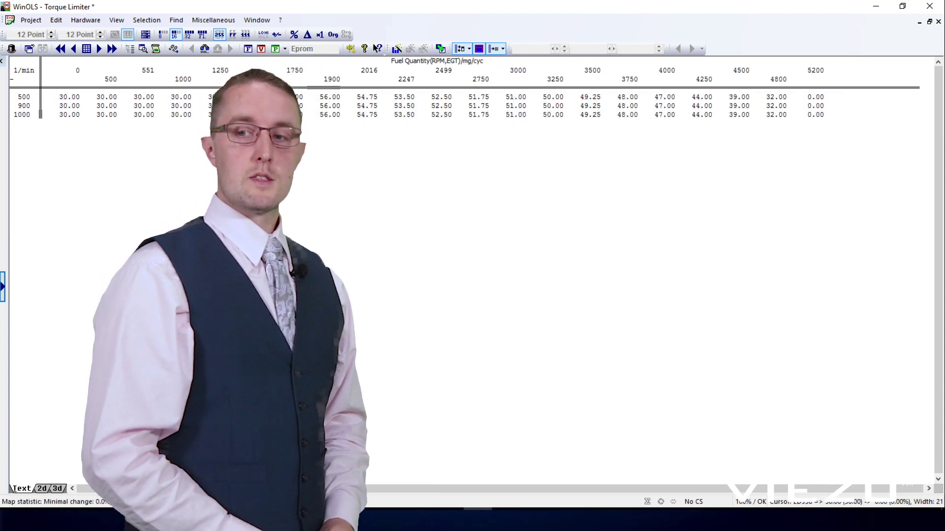
pyautogui.moveTo(325, 97); pyautogui.dragTo(512, 114)
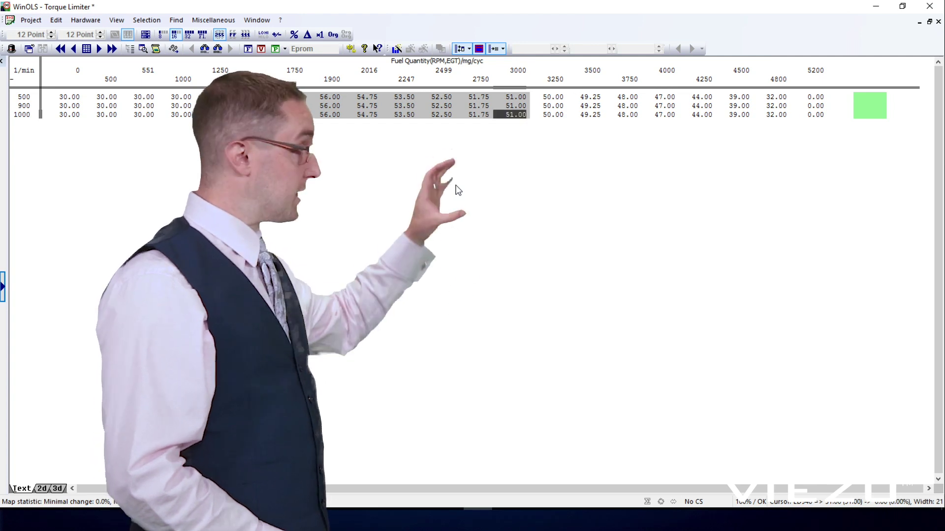
pyautogui.rightClick(455, 186)
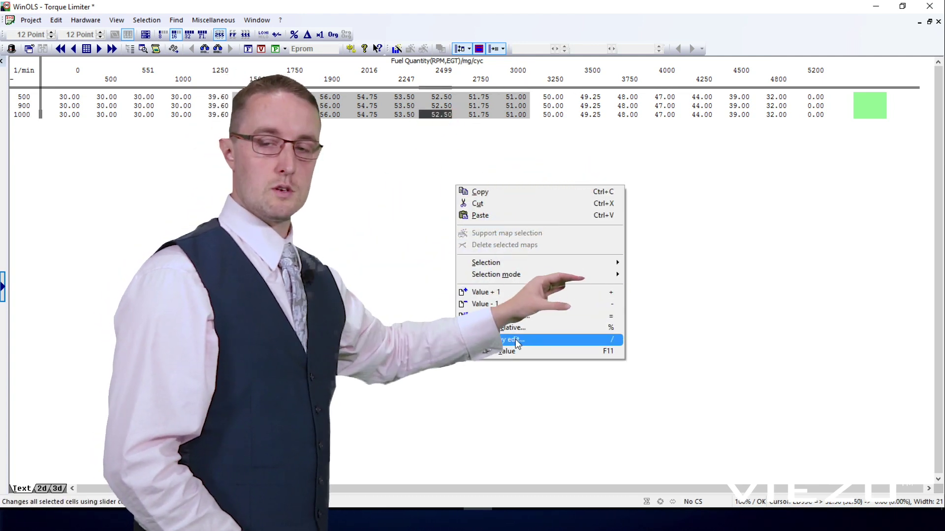
pyautogui.click(516, 340)
pyautogui.moveTo(477, 135); pyautogui.dragTo(368, 164)
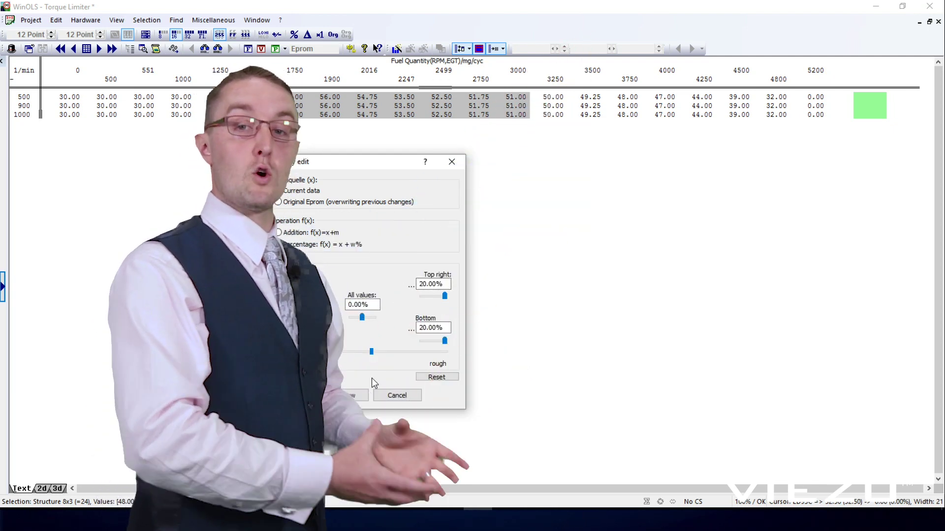
pyautogui.click(341, 395)
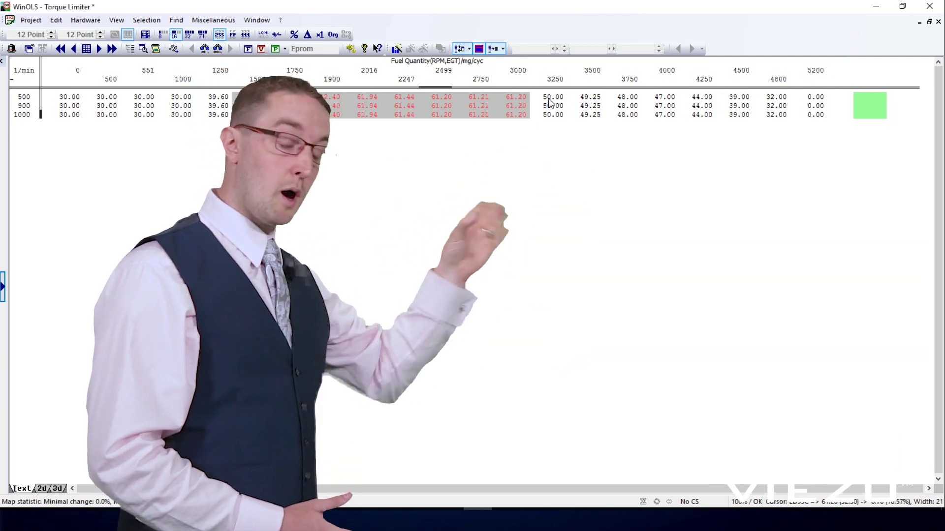
# Raise the 3250–4800 rpm cells with a graded 8%–20% percentage ramp
pyautogui.moveTo(550, 101); pyautogui.dragTo(778, 129)
pyautogui.rightClick(648, 206)
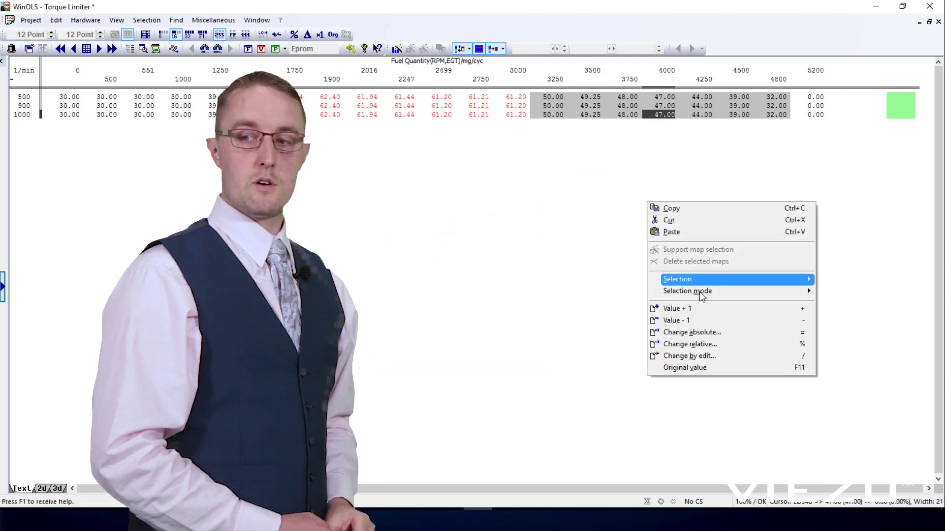
pyautogui.click(689, 355)
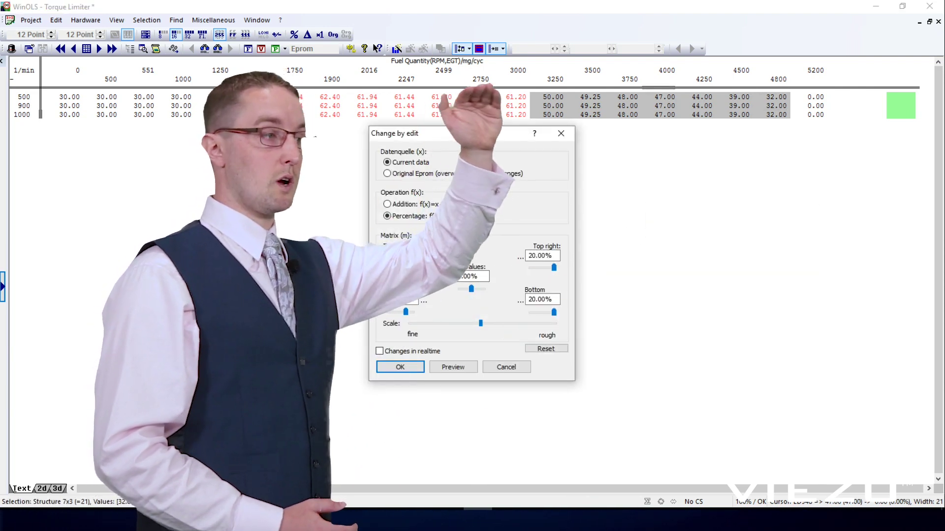
pyautogui.press('Return')
pyautogui.click(57, 490)
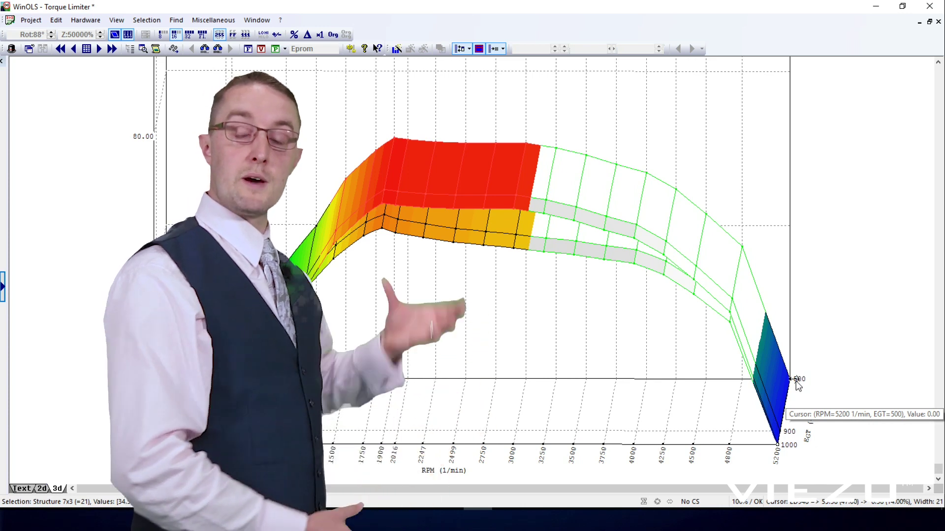
# Tilt the Torque Limiter 3D graph, clear the selection, and select the 1900 rpm column
pyautogui.moveTo(797, 382); pyautogui.dragTo(799, 415)
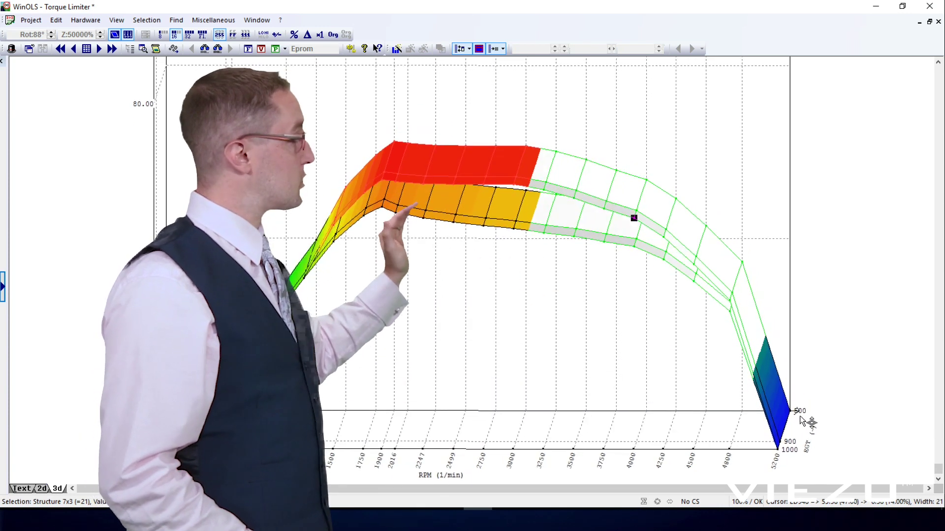
pyautogui.click(618, 377)
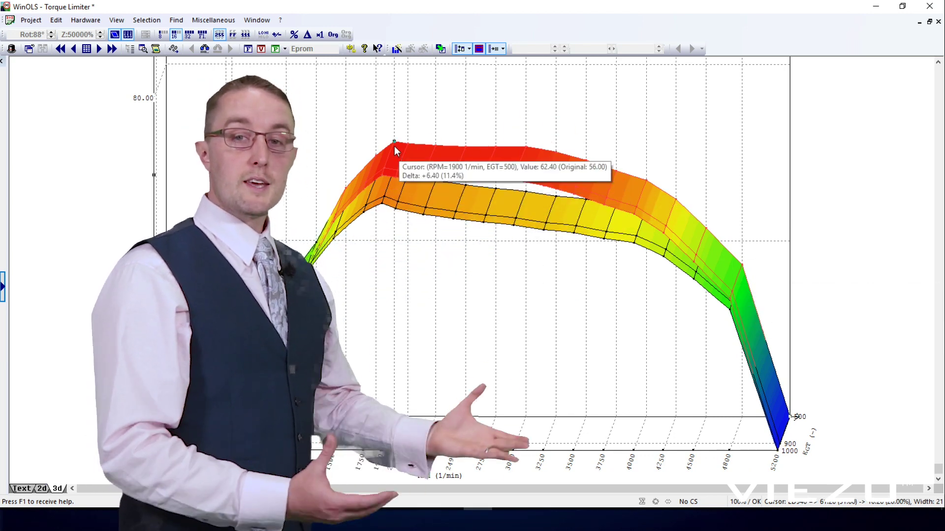
pyautogui.moveTo(393, 153); pyautogui.dragTo(379, 178)
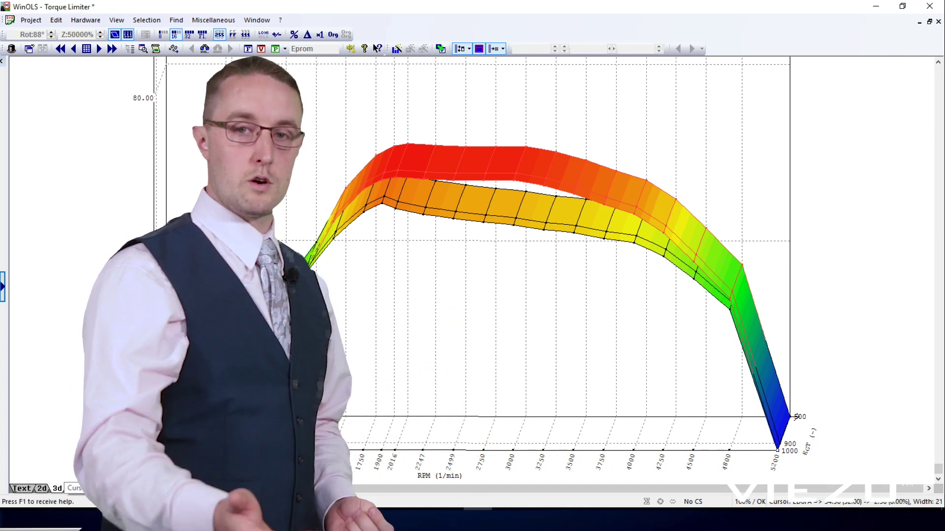
# Raise the Torque Limiter values from 2247 rpm upward by 5% (53.50 to 56.17) and start a new version
pyautogui.press('t')
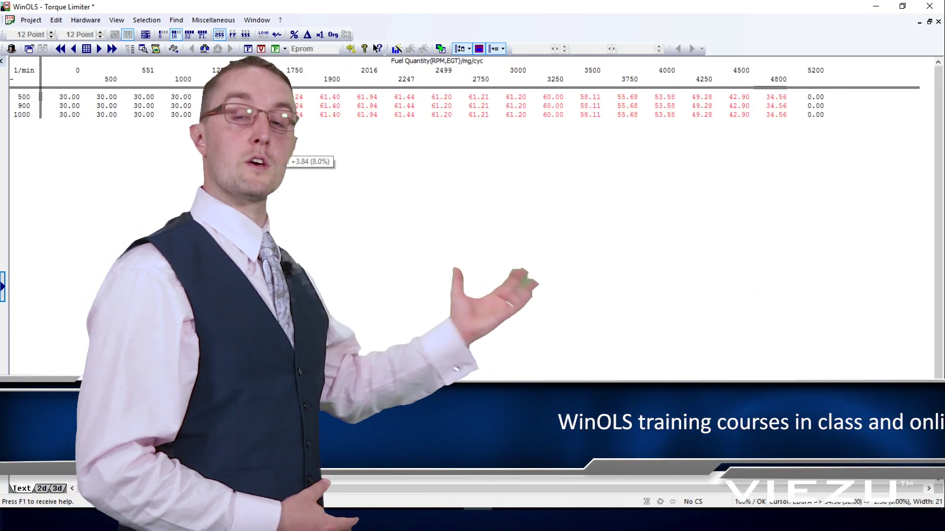
pyautogui.click(776, 96)
pyautogui.click(739, 114)
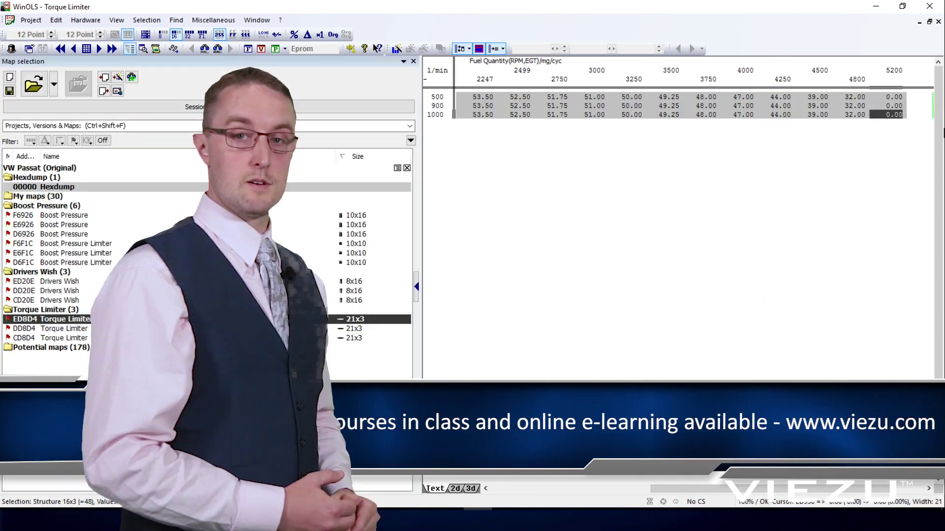
pyautogui.click(663, 114)
pyautogui.rightClick(652, 177)
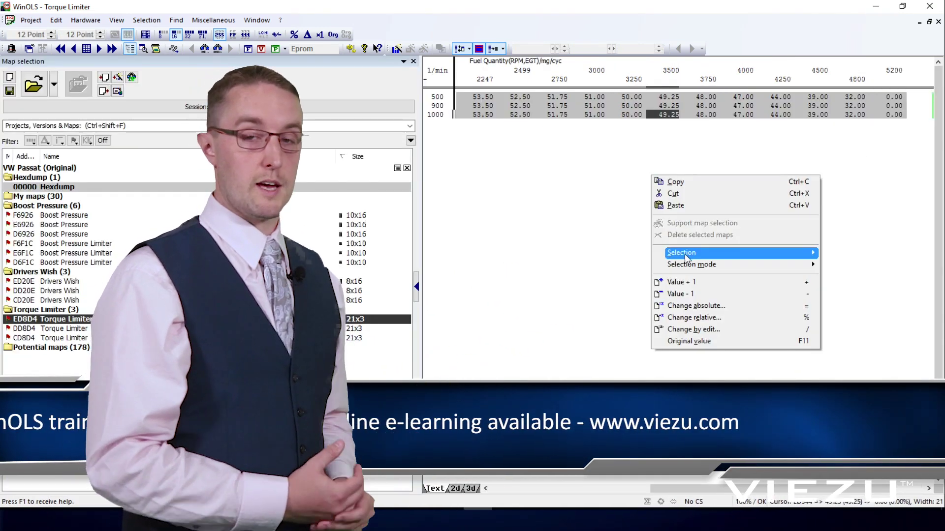
pyautogui.click(702, 317)
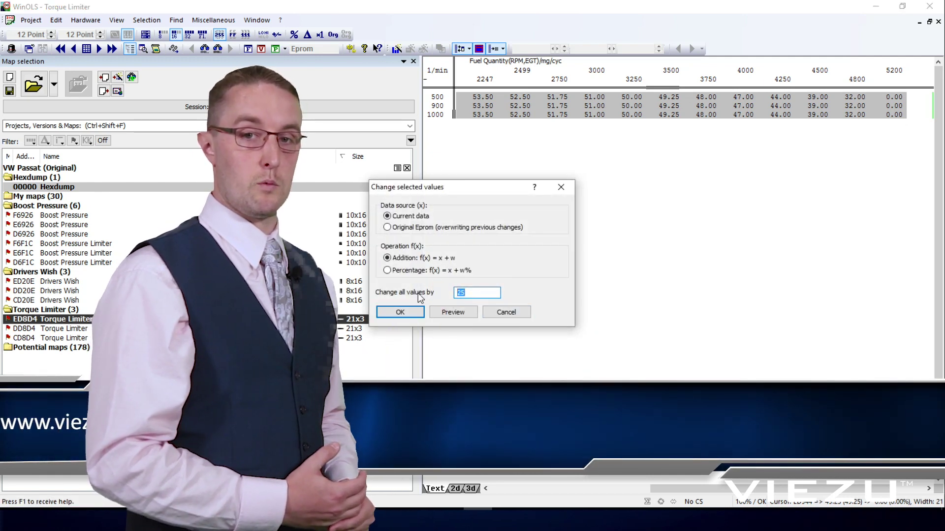
pyautogui.write('5')
pyautogui.click(387, 270)
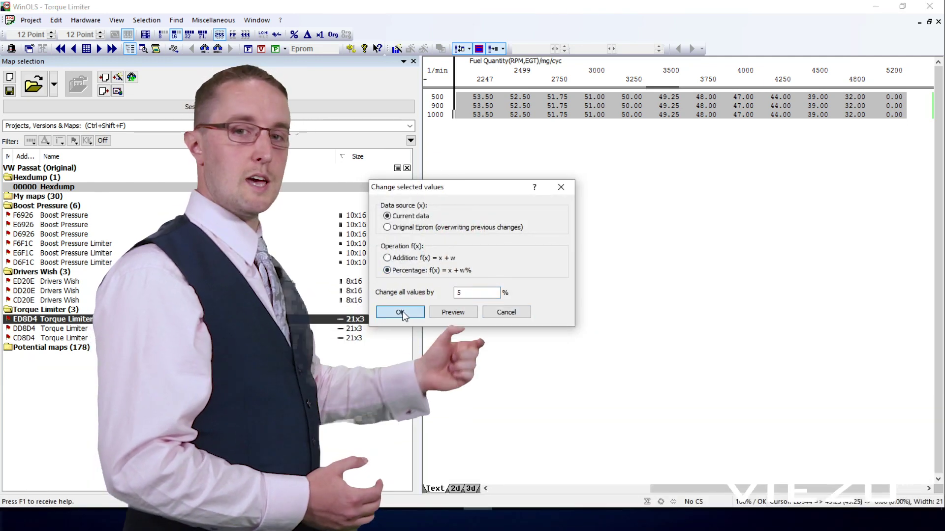
pyautogui.click(400, 312)
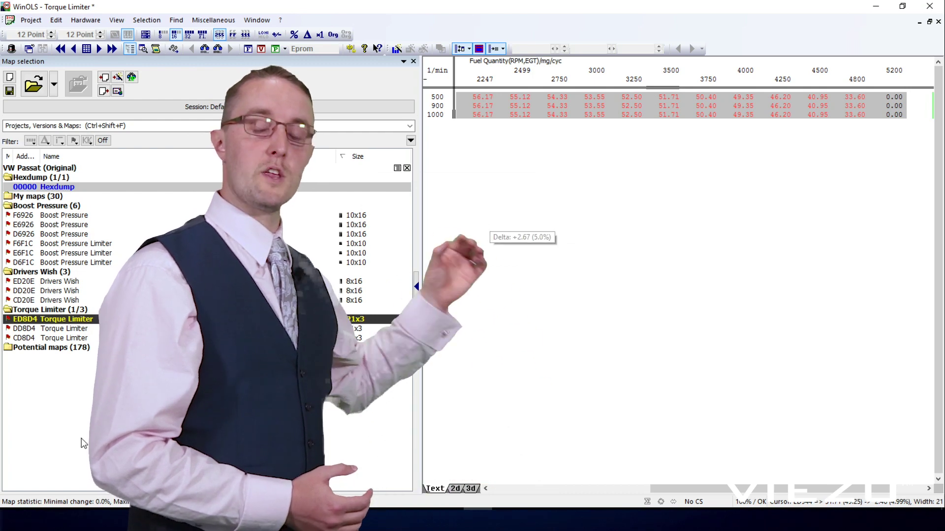
pyautogui.click(10, 91)
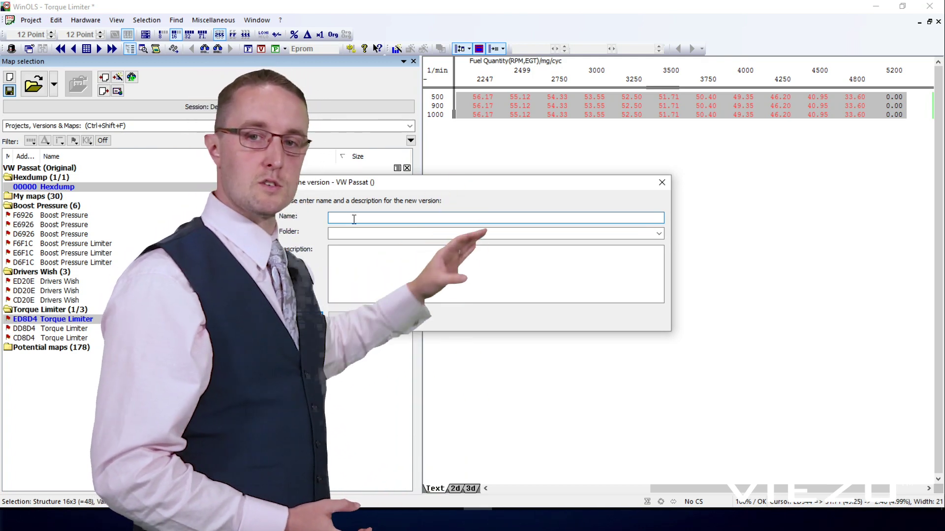
# Name the new version 'stage 1' with description 'NOT FINISHED' and save it
pyautogui.write('stag')
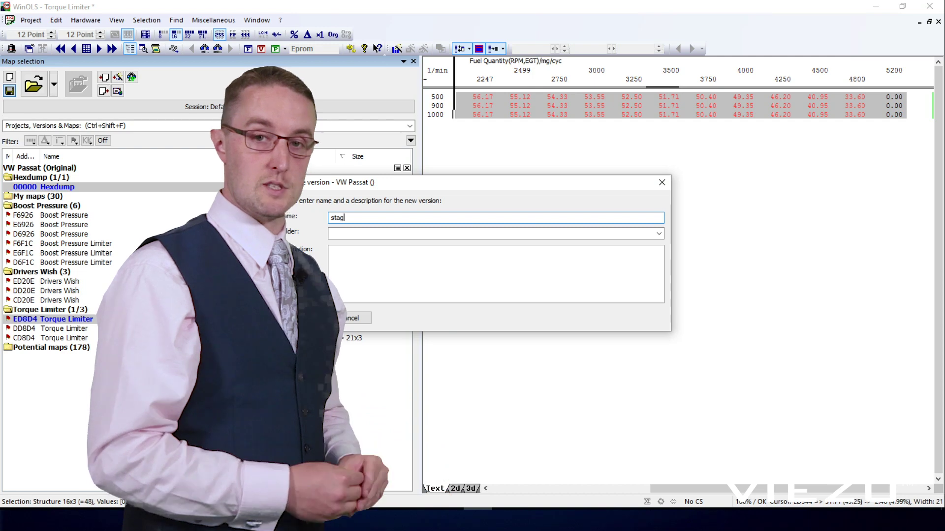
pyautogui.write('e 1')
pyautogui.press('Tab')
pyautogui.press('Tab')
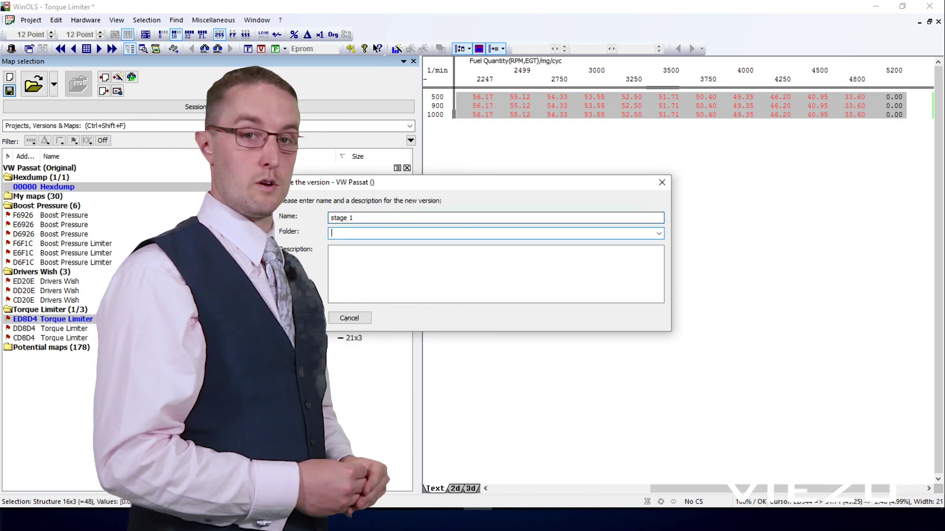
pyautogui.write('NOT C')
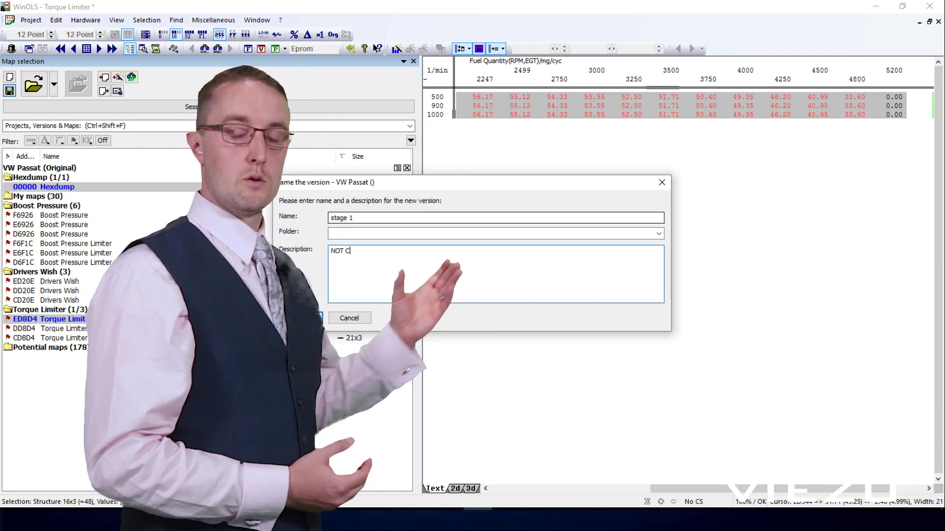
pyautogui.press('BackSpace')
pyautogui.write('FINISHED -')
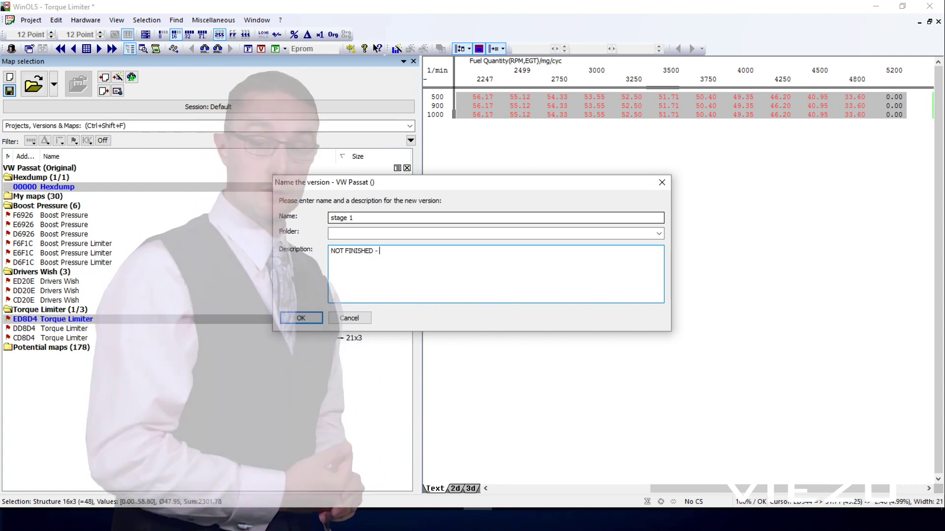
pyautogui.press('Return')
pyautogui.click(103, 92)
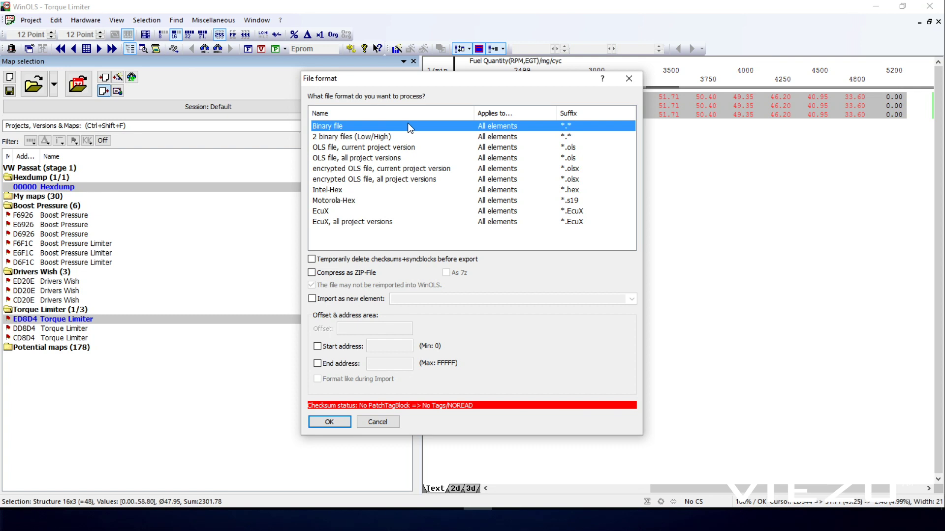
# Try the OLS export formats, then export the project as a Binary file
pyautogui.click(385, 147)
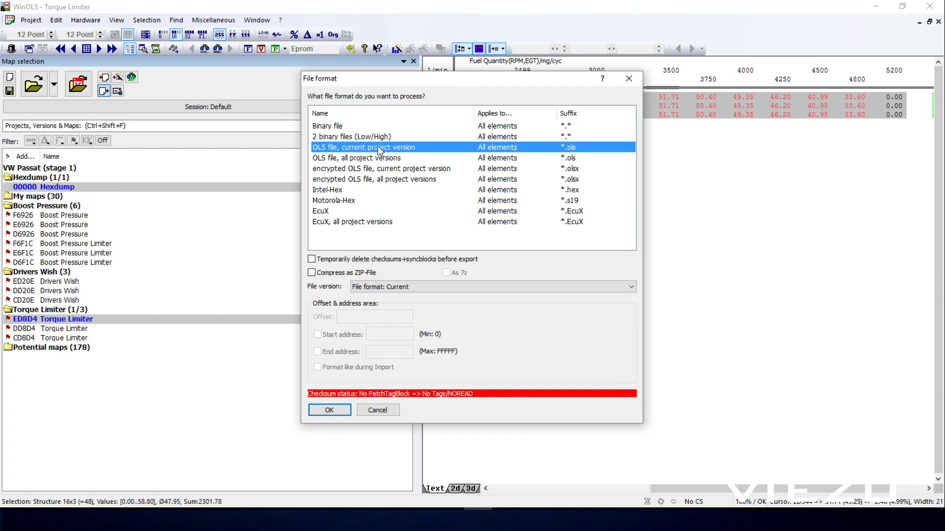
pyautogui.click(354, 158)
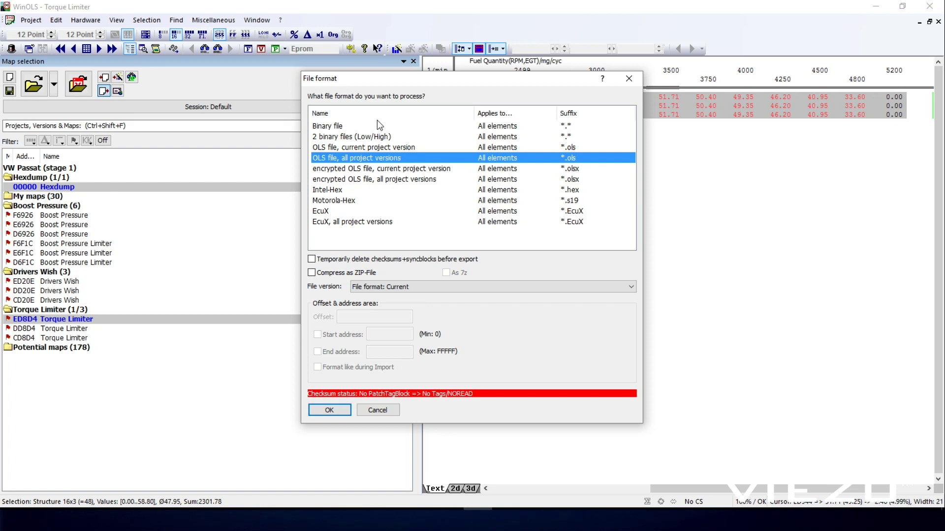
pyautogui.click(335, 127)
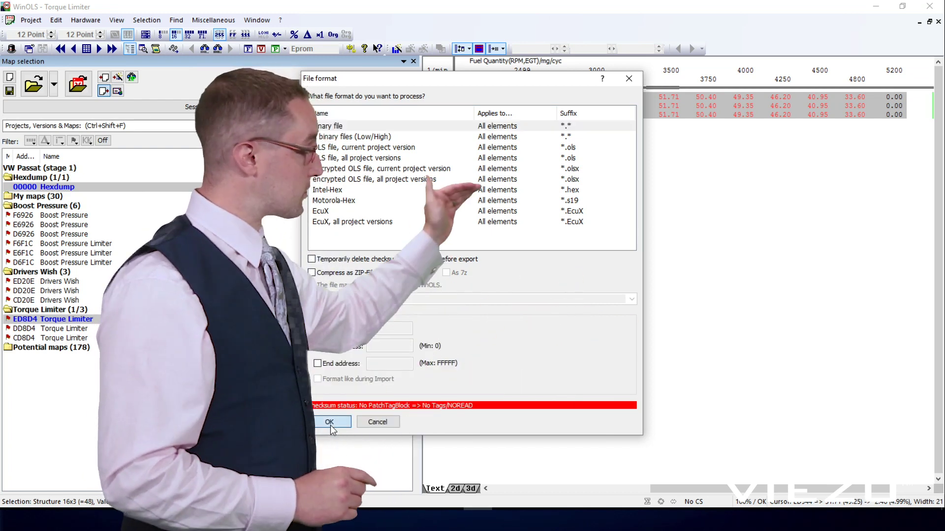
pyautogui.click(329, 425)
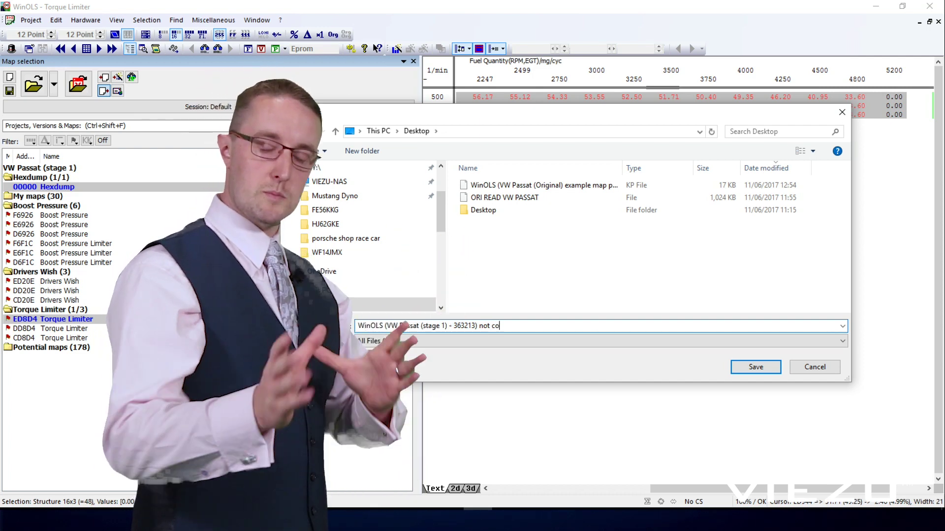
# Name the Desktop binary export 'WinOLS (VW Passat (stage 1) - 363213) not completed'
pyautogui.write('eted')
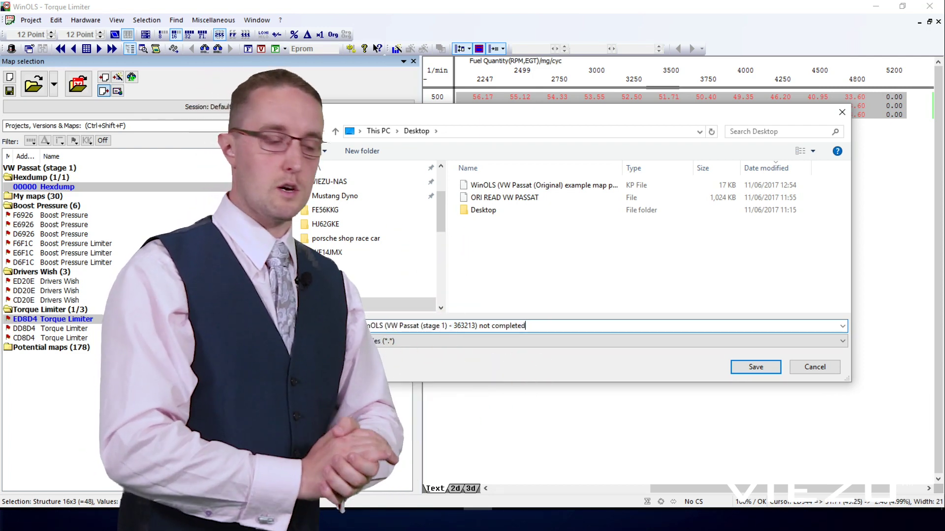